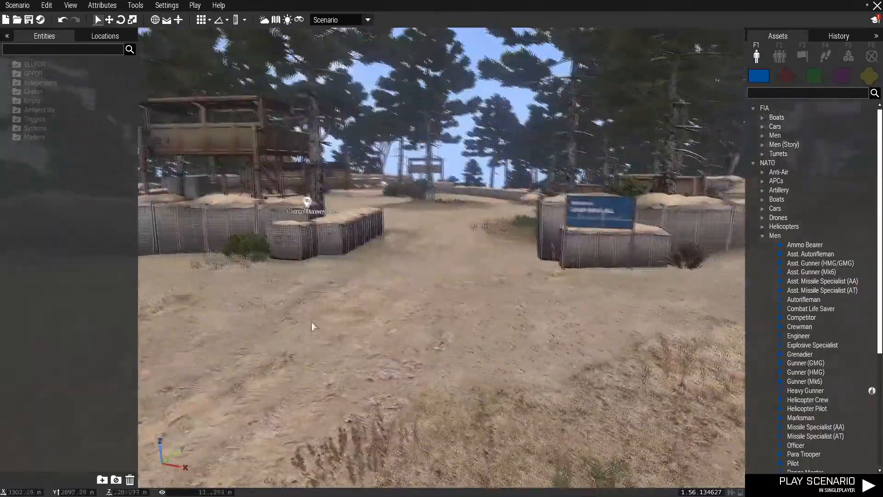
- Place a BLUFOR NATO Grenadier on the ground in front of the Camp Maxwell sign
key(w)
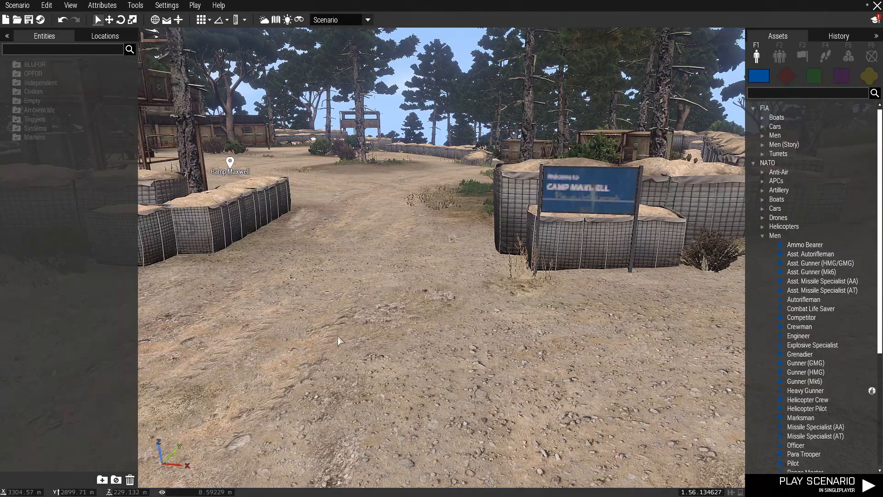
mouse_move(338, 340)
right_down()
mouse_move(367, 340)
mouse_move(359, 355)
mouse_move(338, 329)
mouse_move(355, 351)
right_up()
key(w)
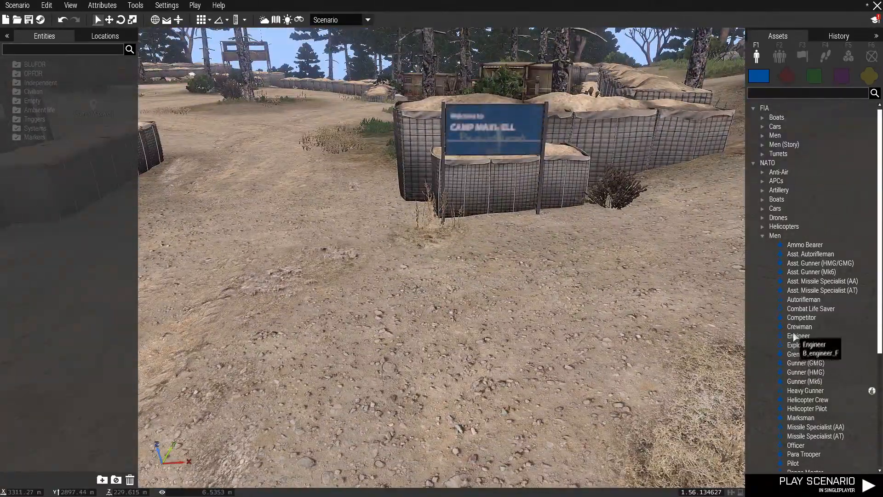
click(801, 354)
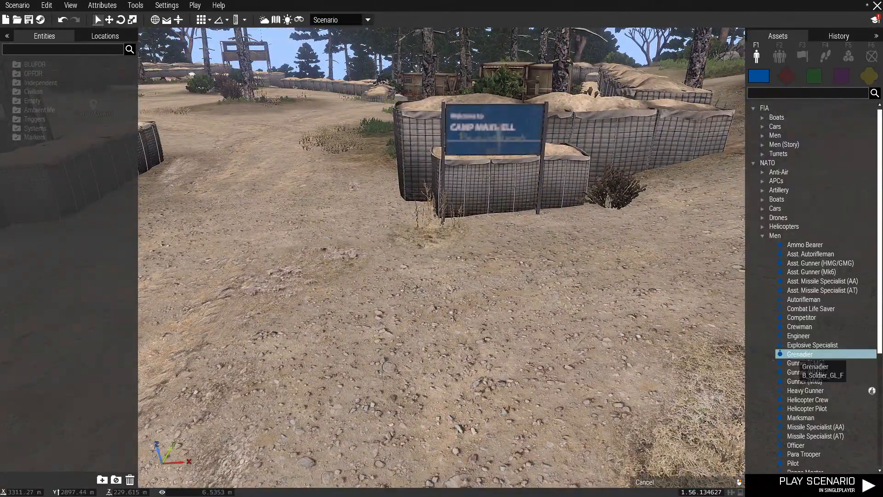
click(436, 244)
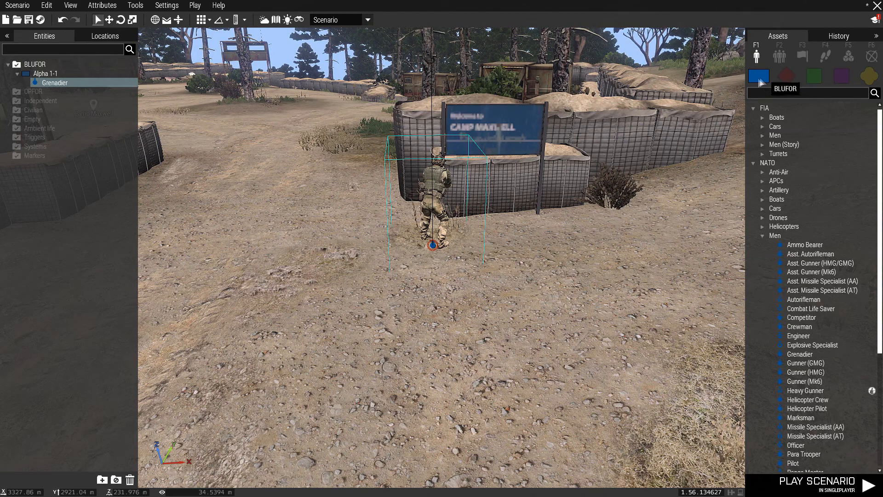
- Look through the asset lists of the OPFOR, Independent, Civilian and Empty categories, and return to BLUFOR
click(786, 74)
click(811, 74)
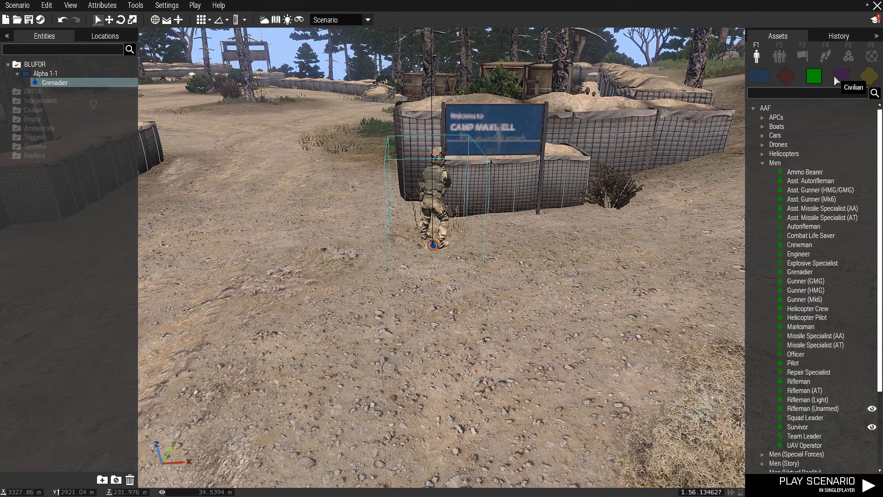
click(840, 75)
click(863, 79)
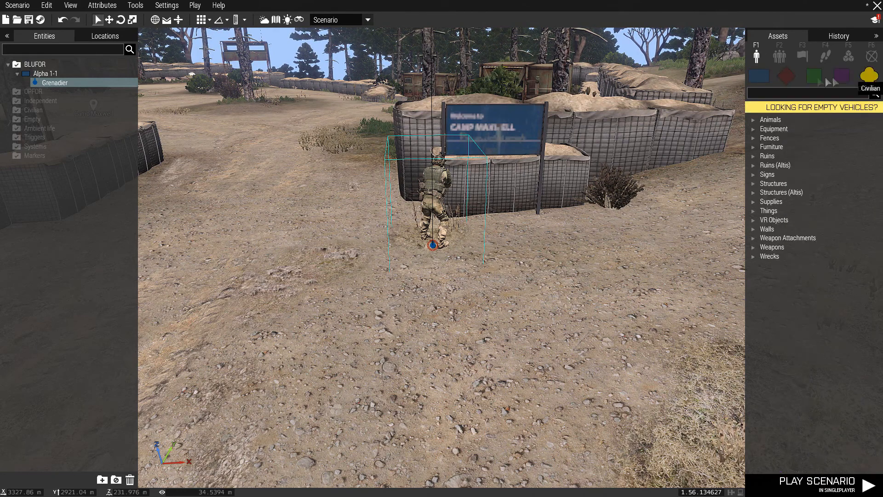
click(761, 75)
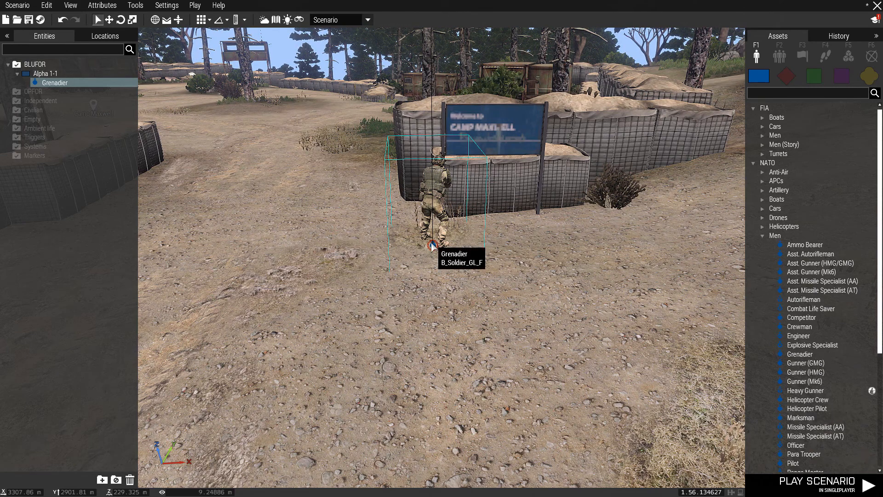
- Rotate the Grenadier so that he faces away from the camp sign
right_drag(476, 259, 422, 240)
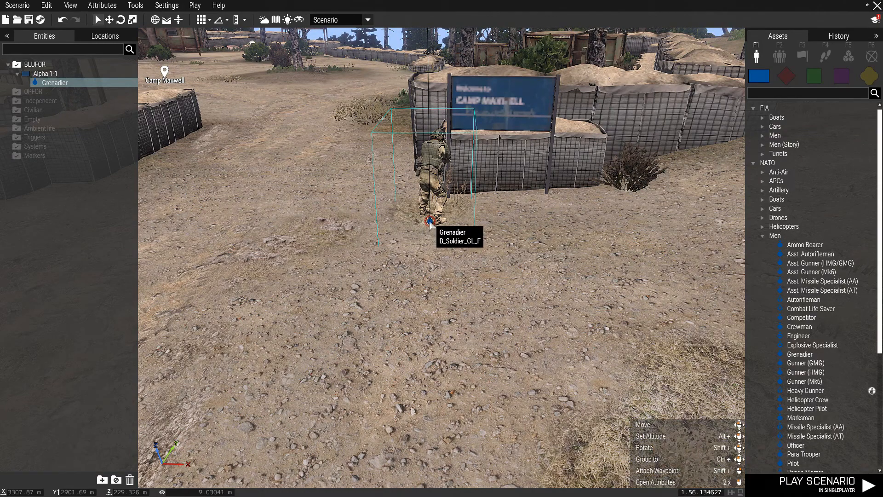
shift+drag(429, 221, 423, 230)
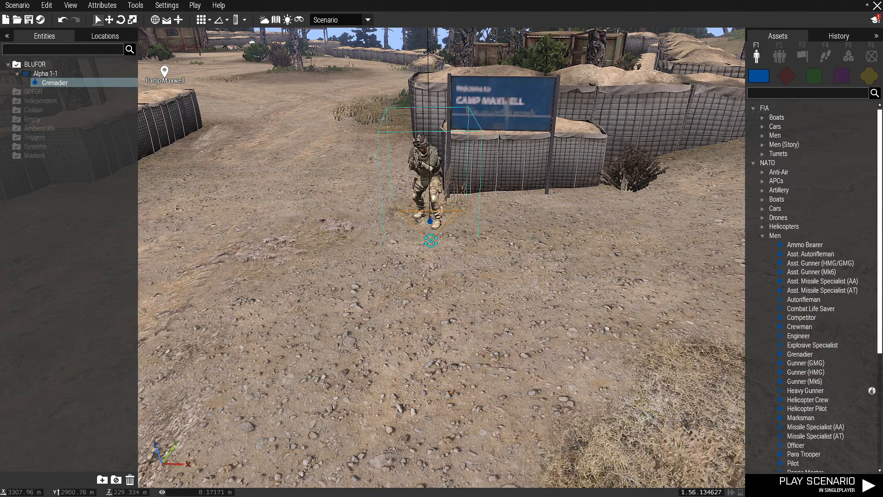
scroll(432, 242, up, 2)
- Move the Grenadier against the corner of the barrier beside the Camp Maxwell sign
right_drag(436, 273, 418, 266)
drag(425, 257, 421, 245)
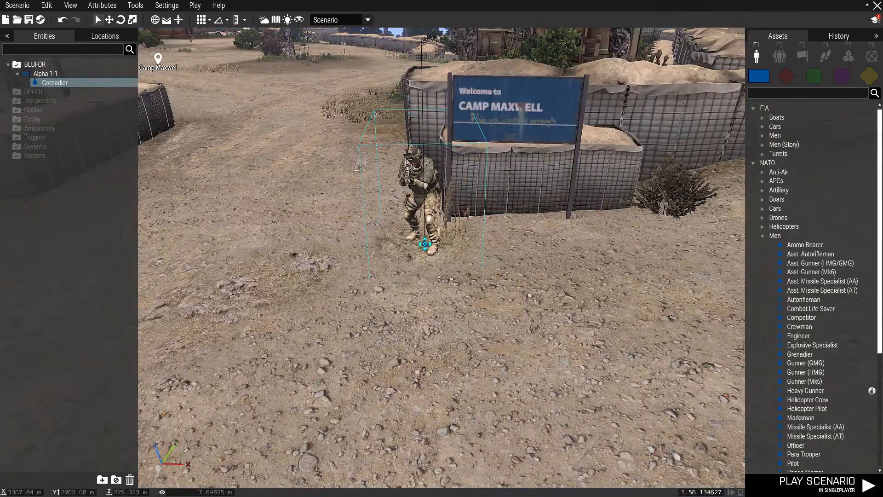
right_drag(428, 242, 504, 293)
key(w)
drag(510, 299, 416, 281)
key(d)
right_drag(415, 280, 465, 324)
key(s)
key(w)
key(s)
key(w)
key(w)
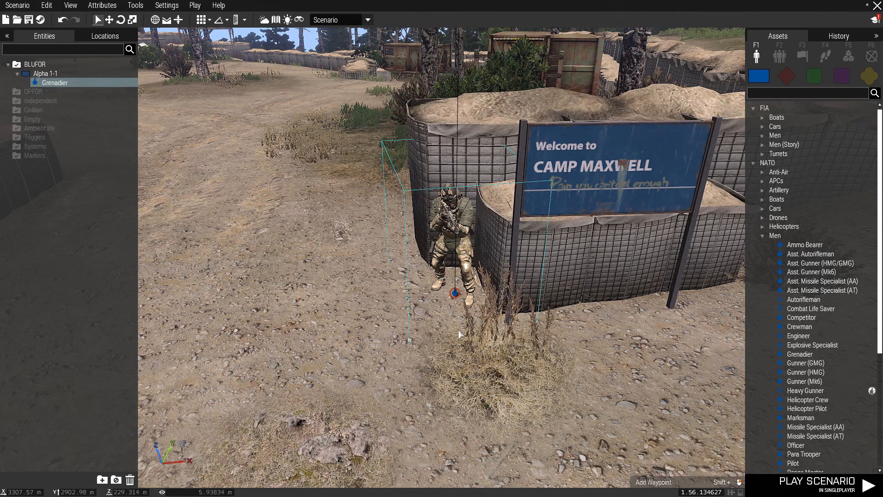
- Review the Grenadier's attributes, including the Player and Playable control options
double_click(457, 293)
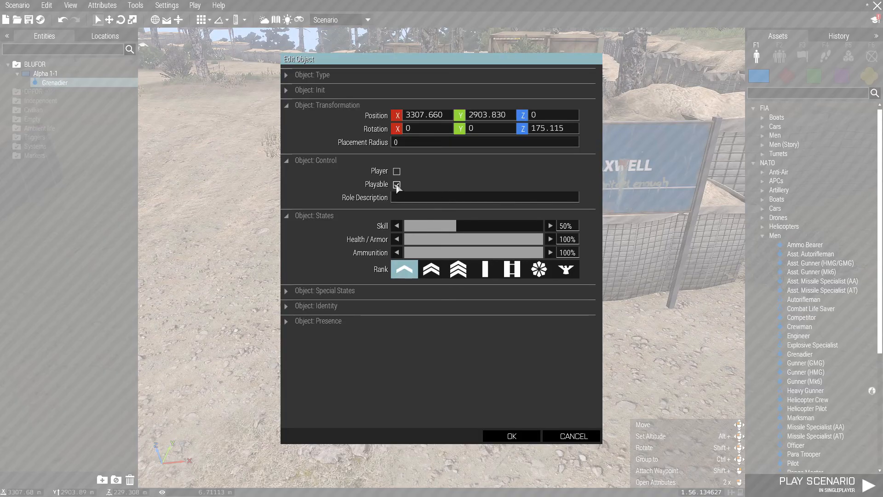
click(572, 436)
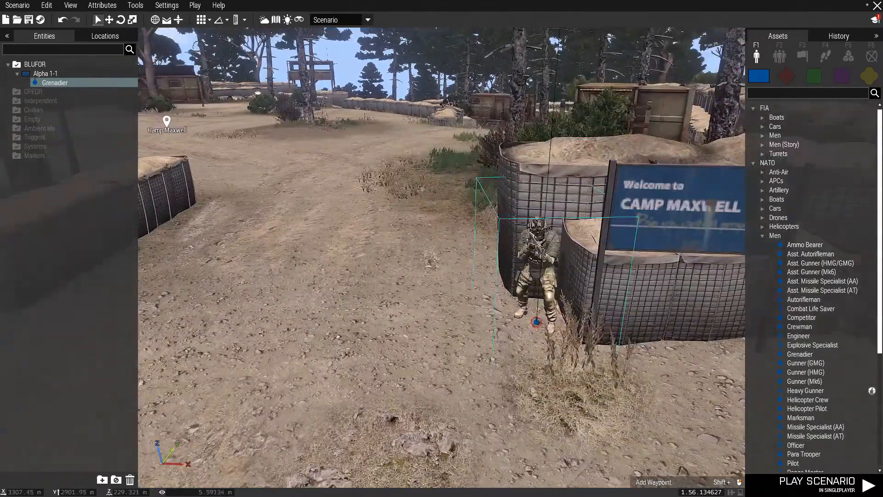
double_click(537, 321)
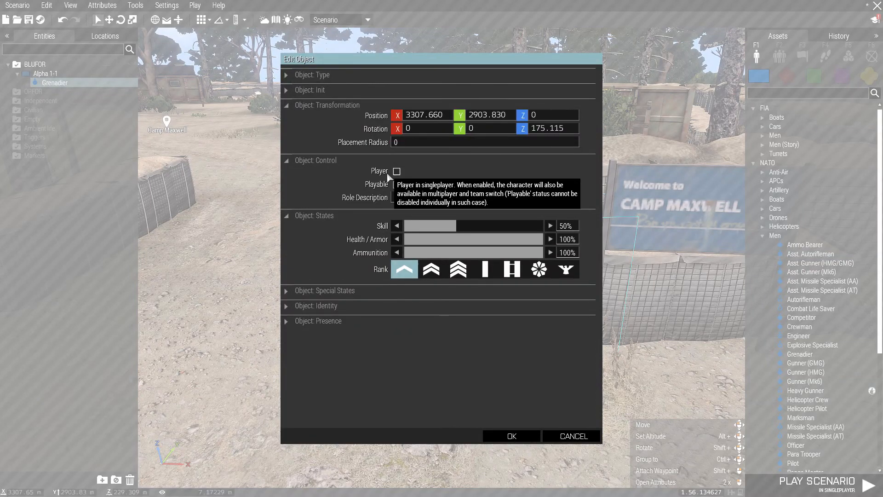
click(512, 437)
- Place a NATO Rifleman (AT) beside the barrier on the opposite side of the camp entrance from the Grenadier
key(w)
key(a)
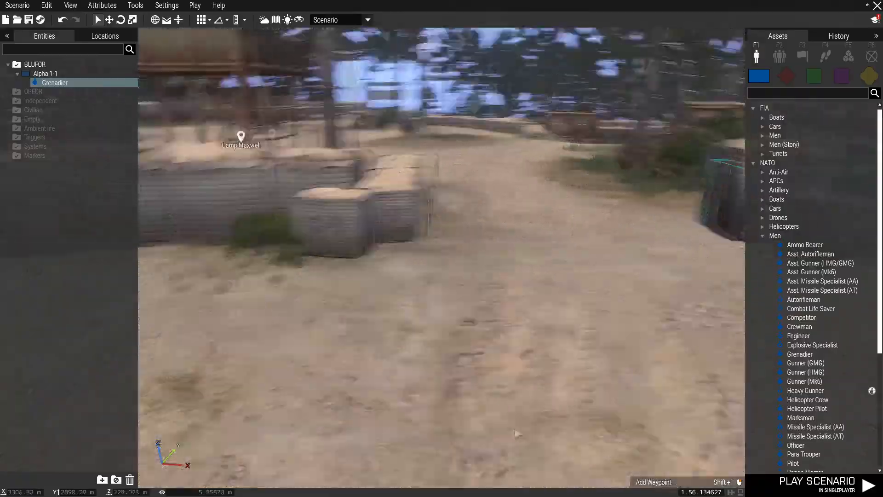
right_drag(515, 433, 488, 424)
key(w)
key(w)
key(s)
key(s)
key(a)
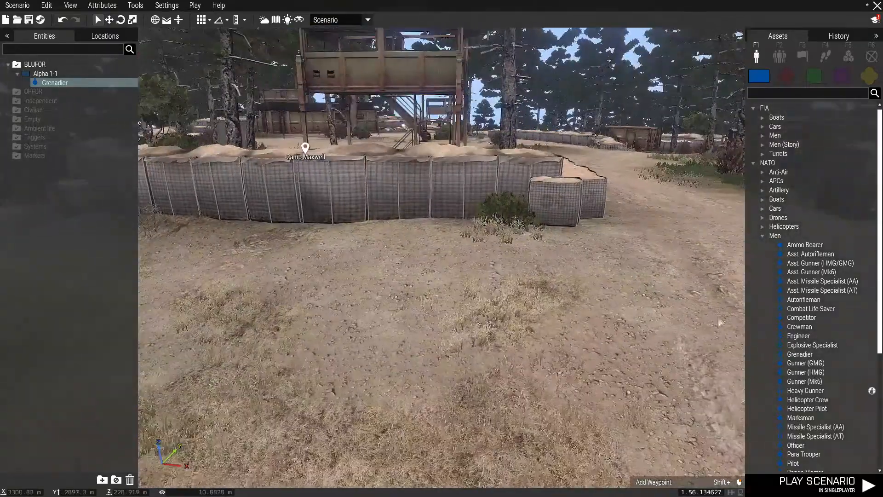
key(d)
key(w)
scroll(809, 264, down, 1)
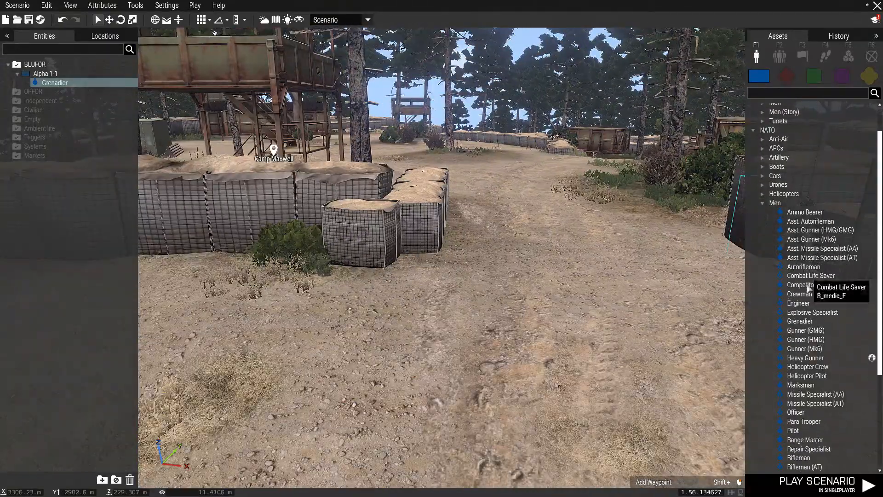
scroll(808, 285, down, 3)
click(794, 435)
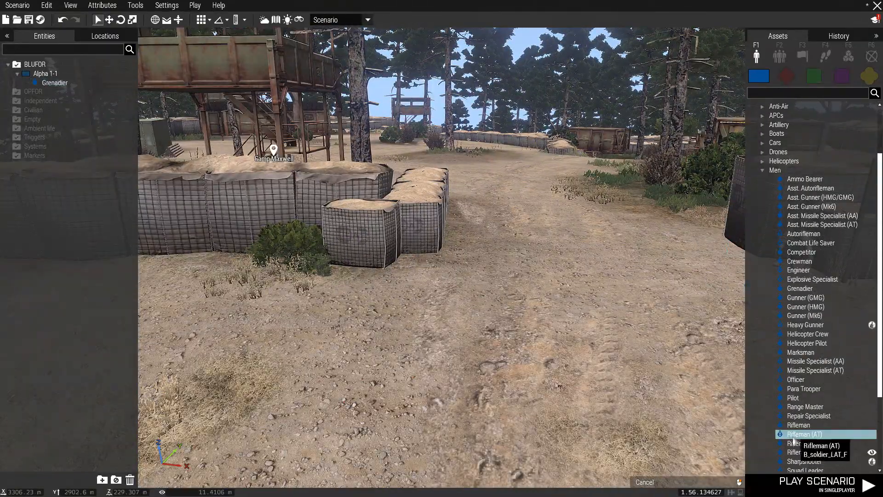
click(413, 265)
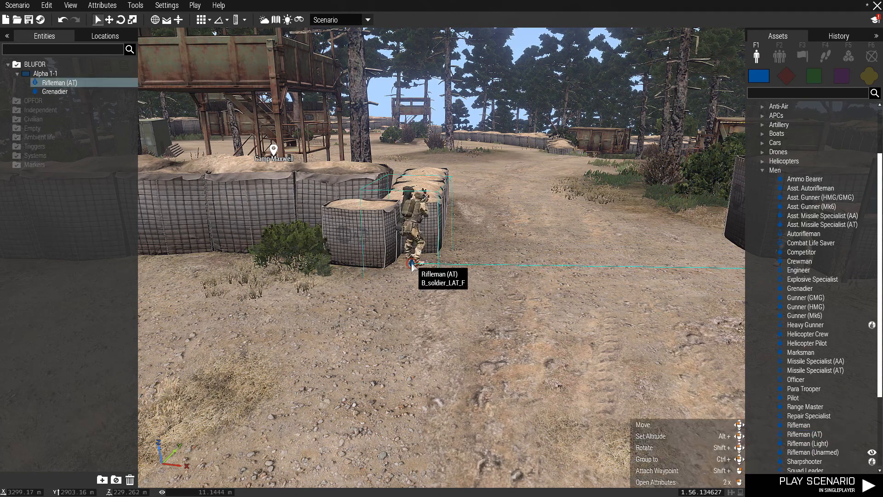
- Rotate the Rifleman (AT) so that he faces outward over the barrier, away from the camp
shift+drag(421, 305, 398, 306)
right_drag(416, 310, 506, 308)
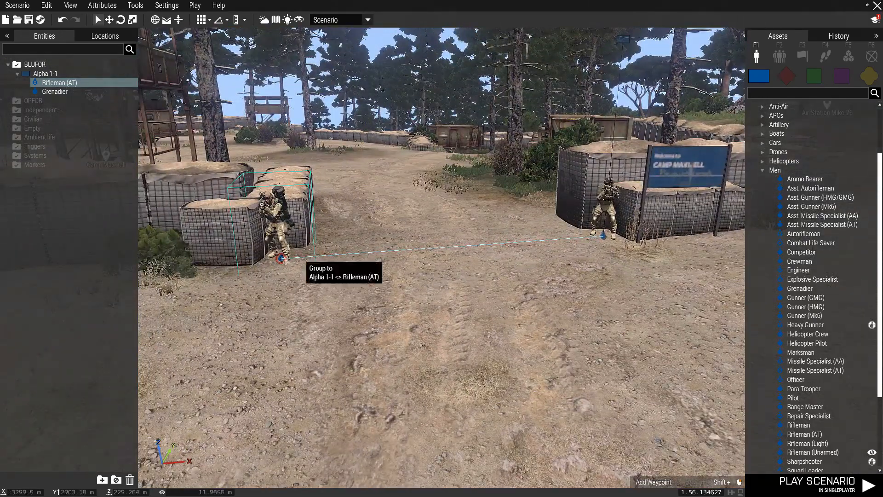
shift+drag(281, 259, 276, 268)
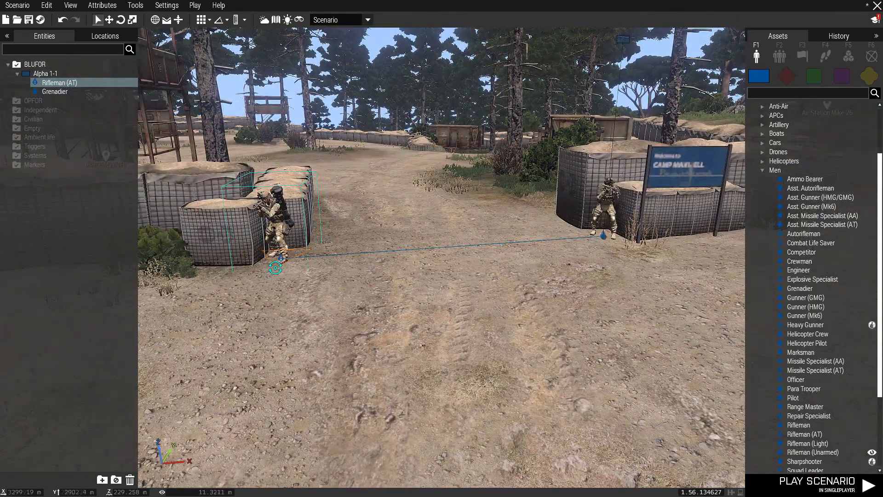
- Inspect both guards at the camp entrance and the group link connecting them
right_drag(299, 278, 274, 284)
key(w)
key(a)
key(d)
key(s)
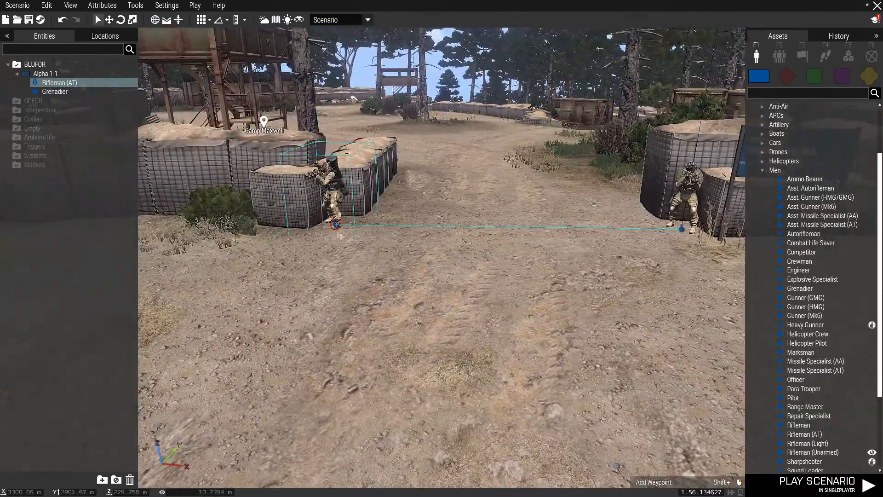
key(d)
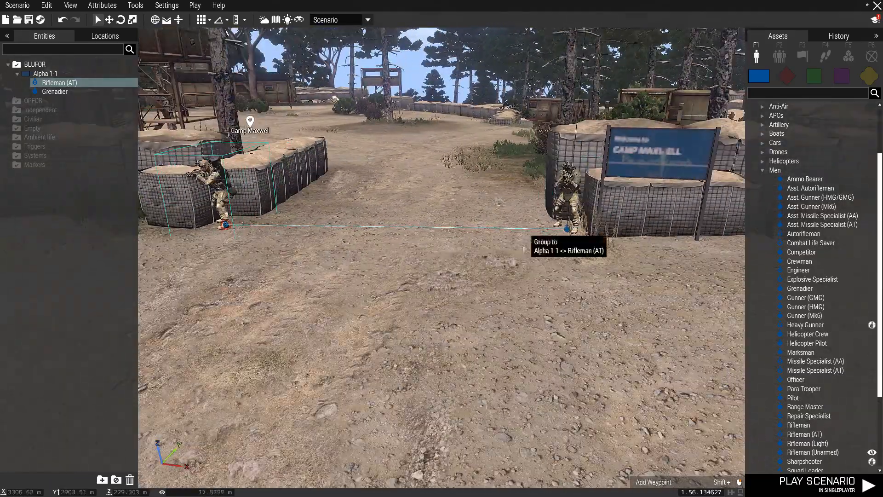
key(s)
key(a)
right_drag(377, 282, 424, 283)
key(a)
key(d)
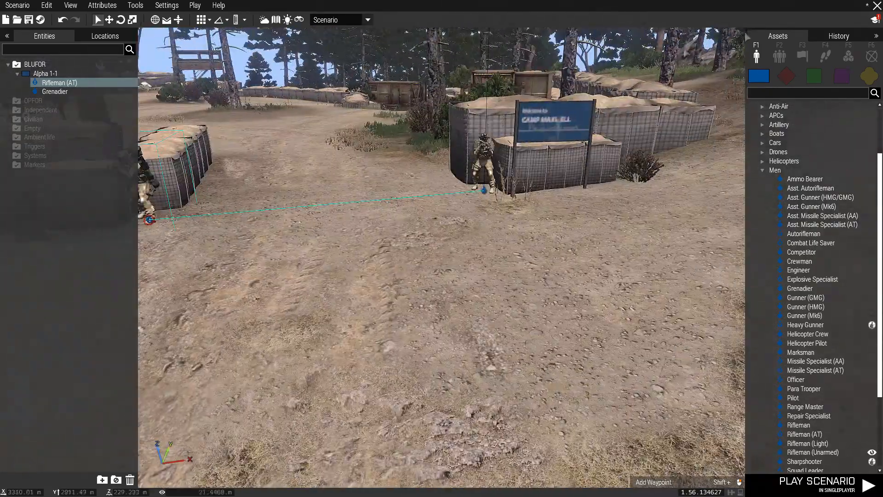
- Show the BLUFOR group compositions and collapse the NATO Infantry category
click(781, 56)
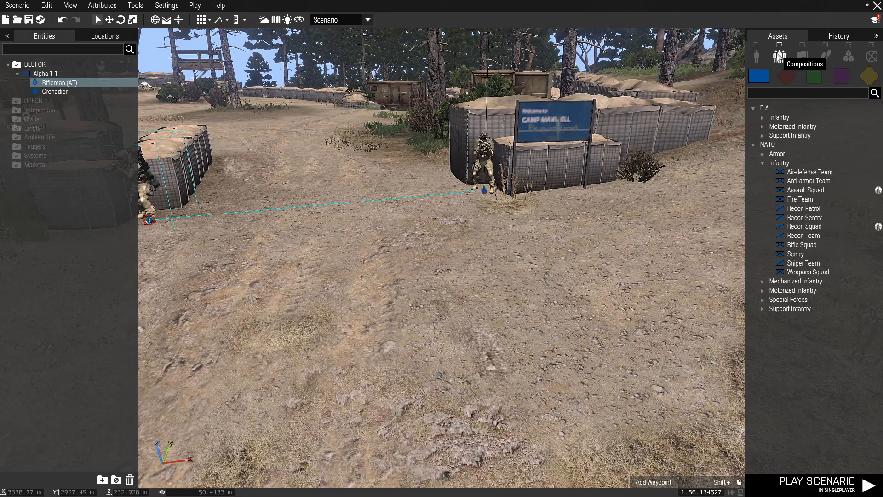
click(762, 164)
key(w)
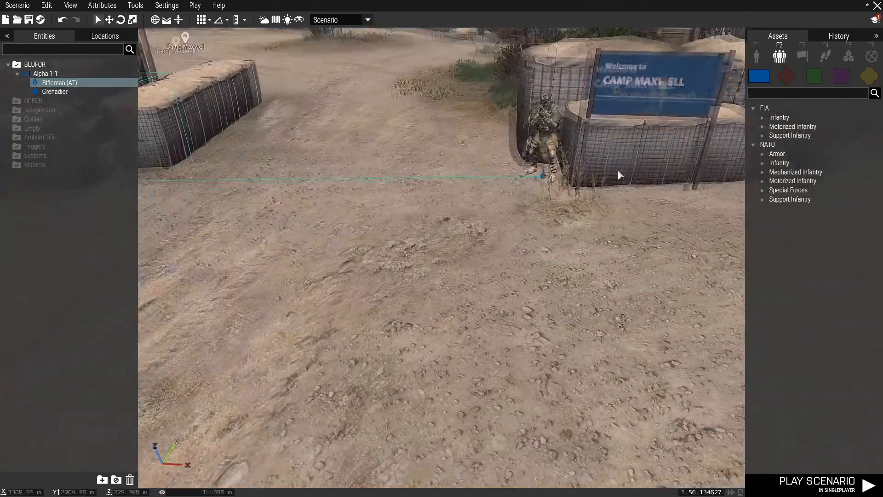
right_drag(618, 170, 615, 173)
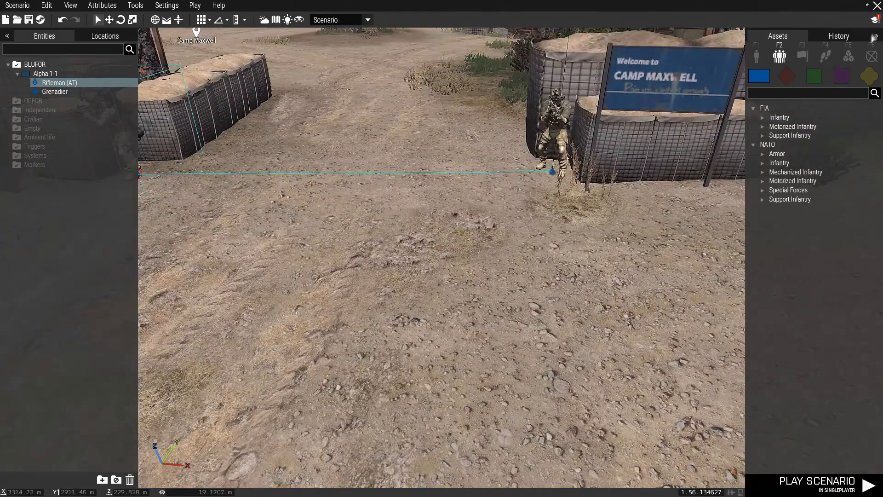
key(s)
right_drag(542, 184, 558, 200)
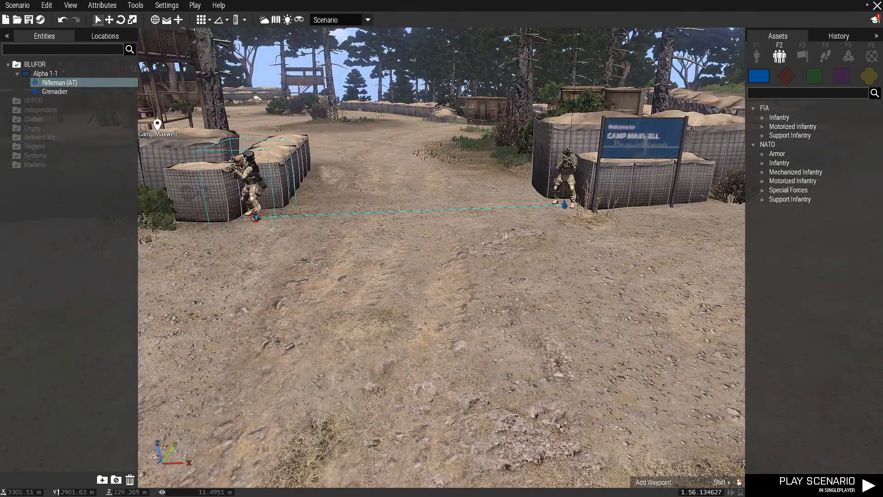
- Select the Rifleman (AT) and examine the connection options available for him
click(497, 216)
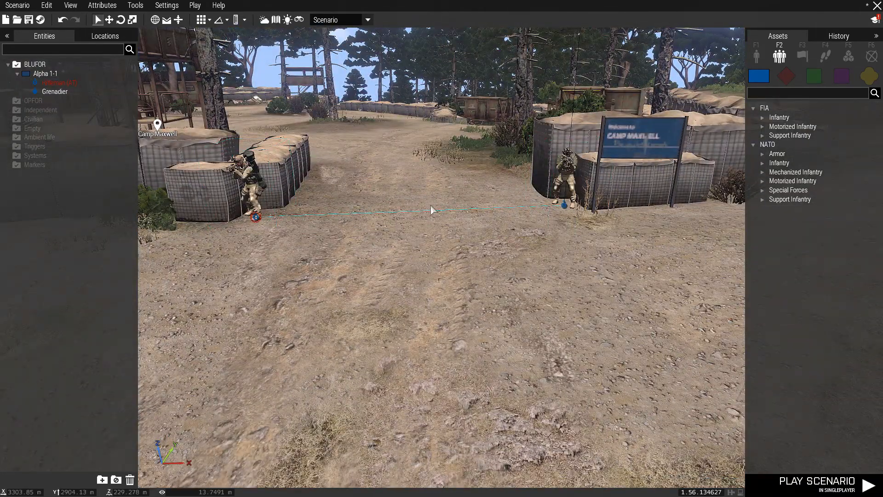
click(257, 217)
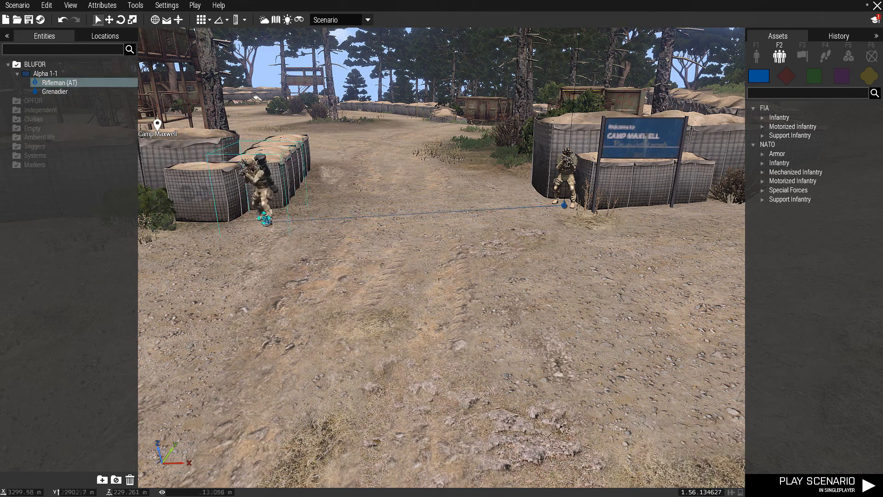
click(412, 248)
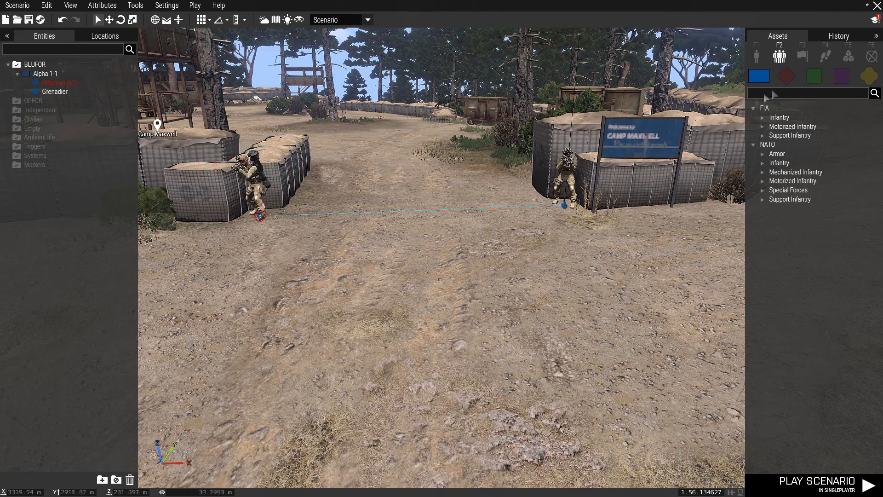
right_click(260, 217)
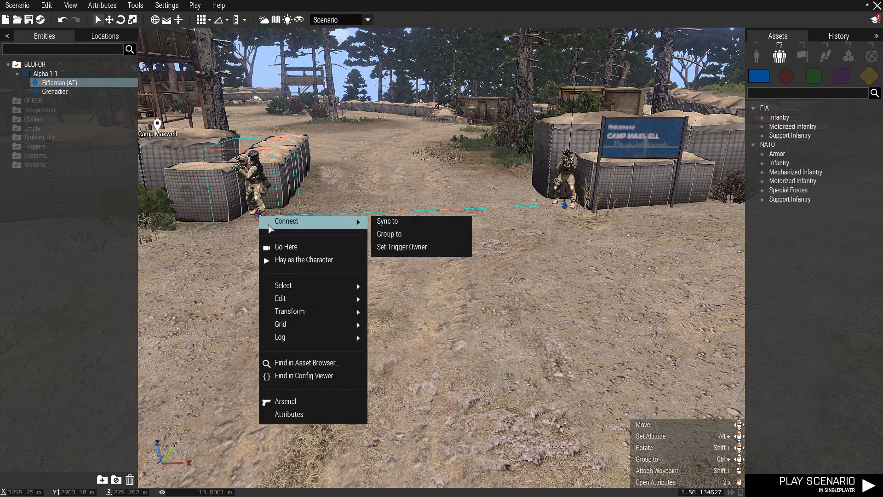
click(225, 228)
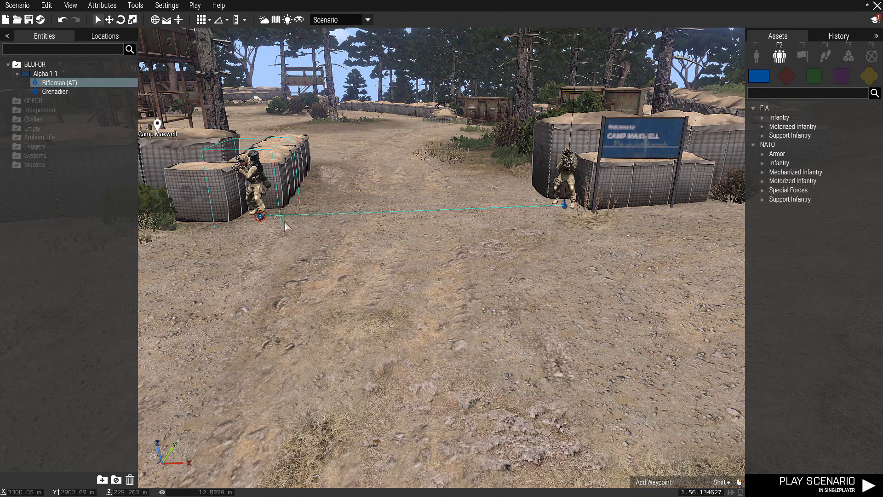
- Move the Rifleman (AT) closer in behind the barrier at the camp entrance and deselect him
click(284, 223)
drag(260, 216, 255, 208)
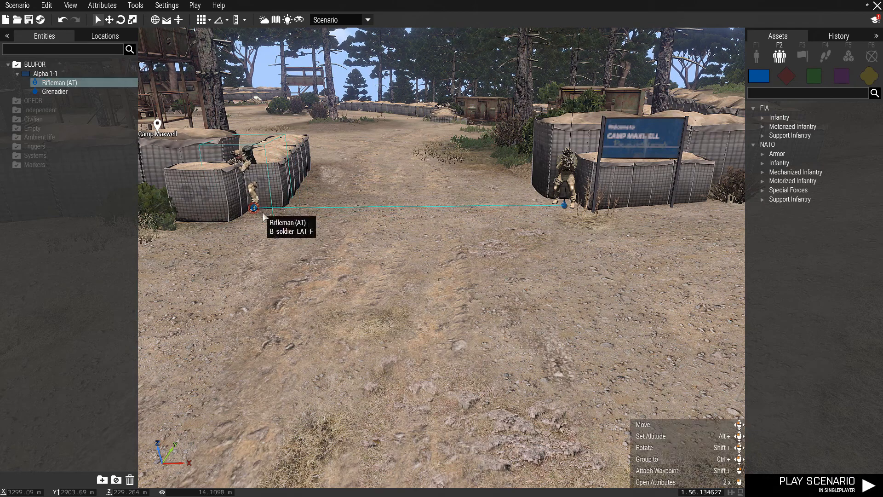
click(277, 212)
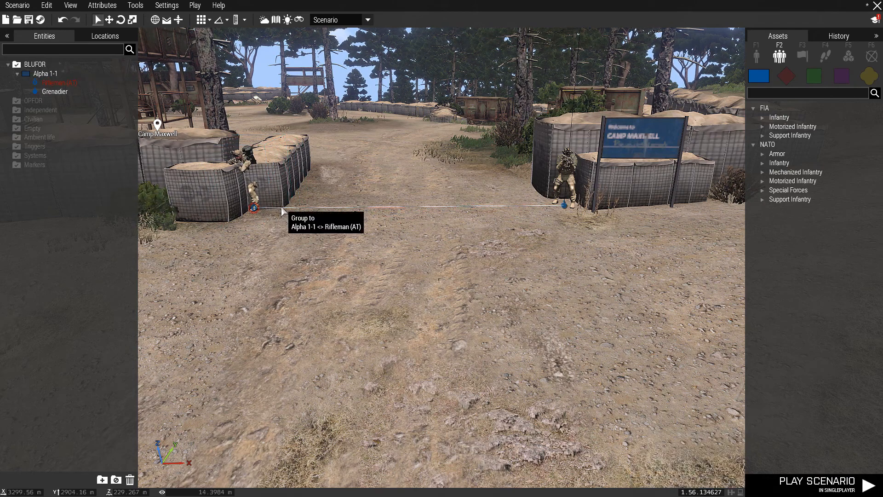
- Delete the group link between the two entrance guards and move the Rifleman (AT) slightly forward beside the barrier
key(Delete)
key(w)
right_drag(310, 212, 294, 219)
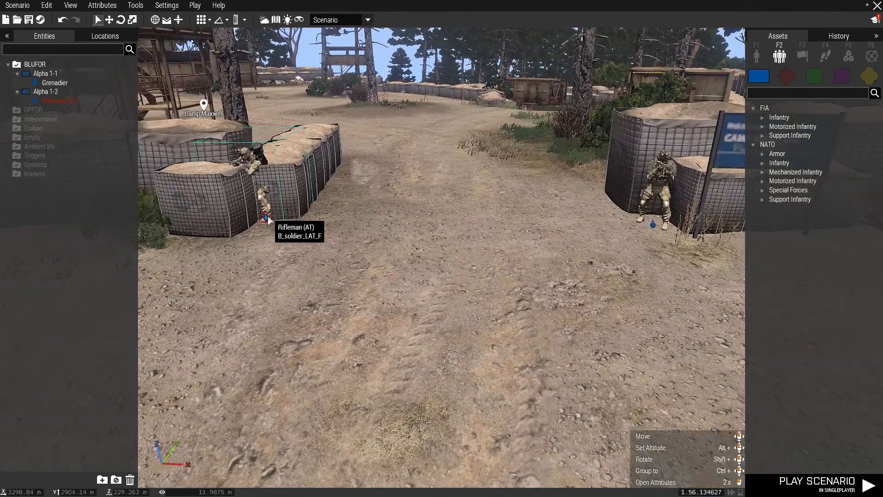
click(269, 220)
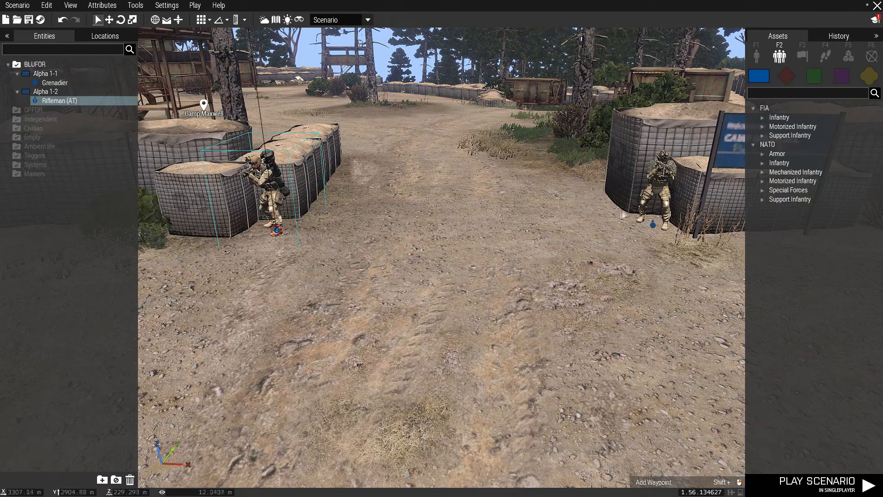
mouse_move(451, 229)
right_down()
mouse_move(415, 231)
mouse_move(451, 229)
right_up()
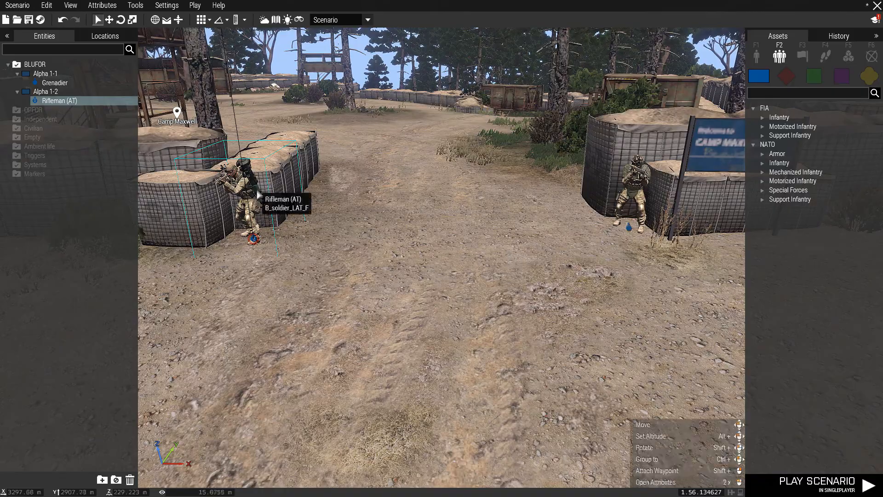
- Focus on group Alpha 1-2 and examine its Rifleman (AT) from outside the camp entrance
key(a)
double_click(45, 91)
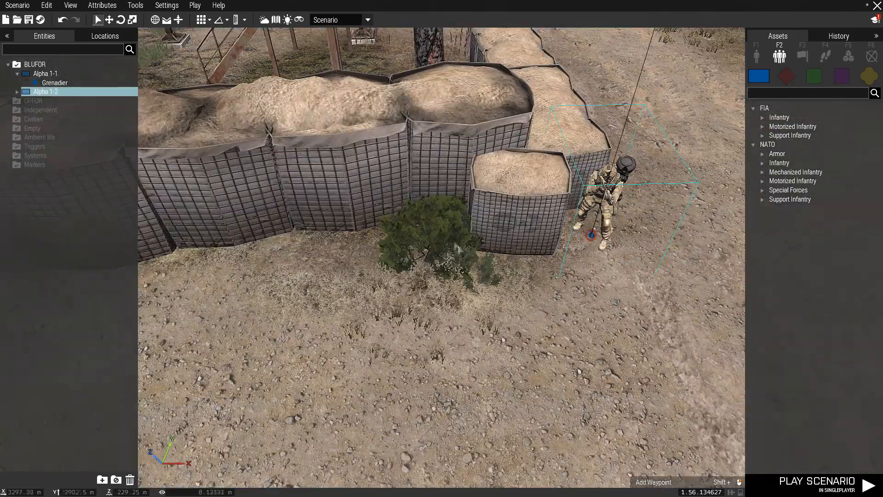
key(s)
mouse_move(454, 242)
right_down()
mouse_move(448, 215)
mouse_move(484, 229)
mouse_move(470, 247)
mouse_move(448, 238)
mouse_move(484, 222)
mouse_move(426, 258)
mouse_move(450, 259)
right_up()
key(s)
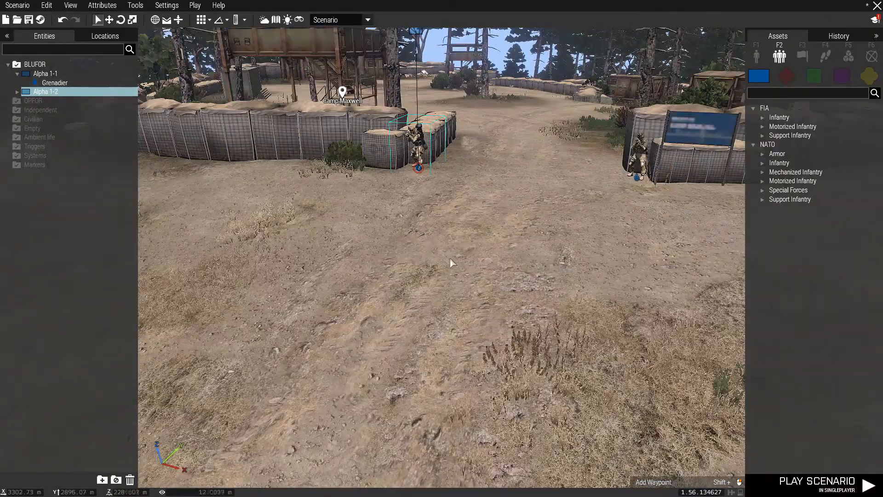
- Place a BLUFOR Grenadier on the dirt road outside the camp entrance and confirm him as the Player in his attributes
key(F1)
key(w)
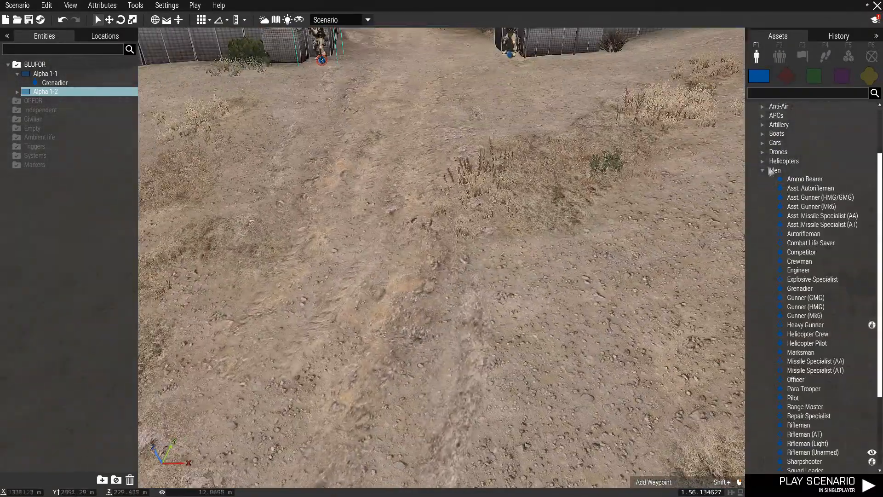
click(789, 180)
click(801, 289)
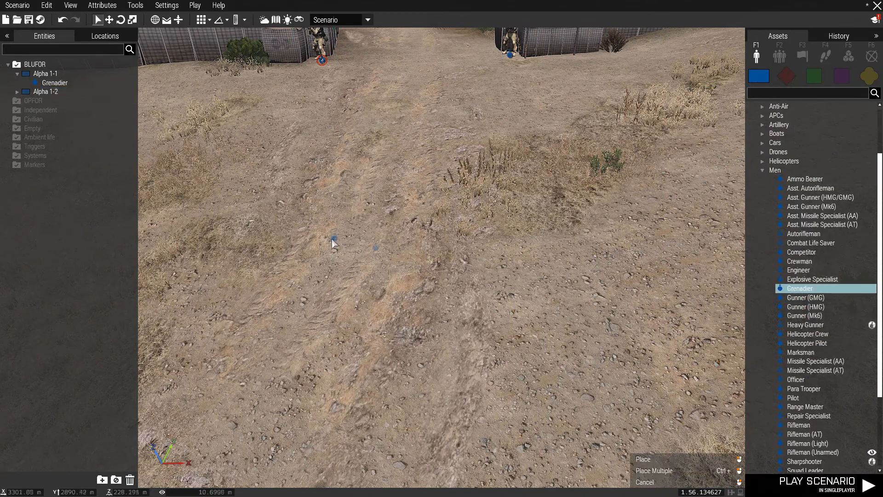
double_click(333, 242)
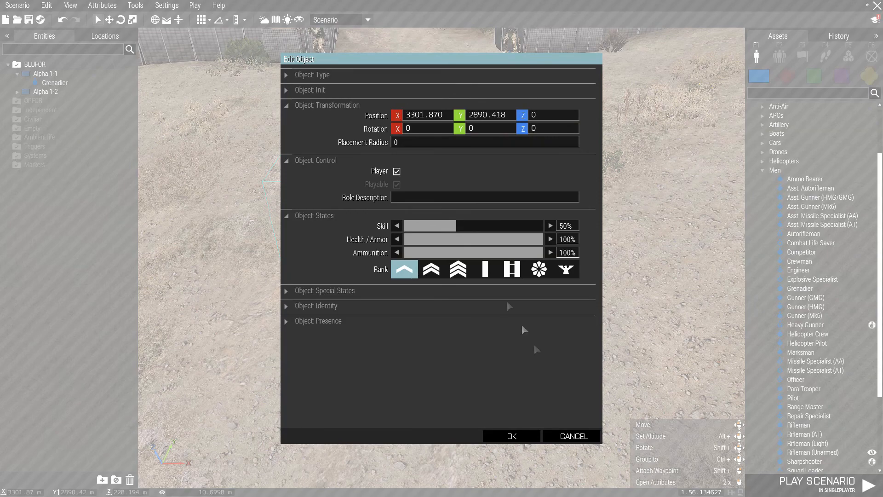
click(527, 440)
- Play the scenario in singleplayer, walk the Grenadier past the guards into the camp in third person, and return to the Eden Editor
right_drag(428, 271, 412, 244)
key(a)
click(814, 484)
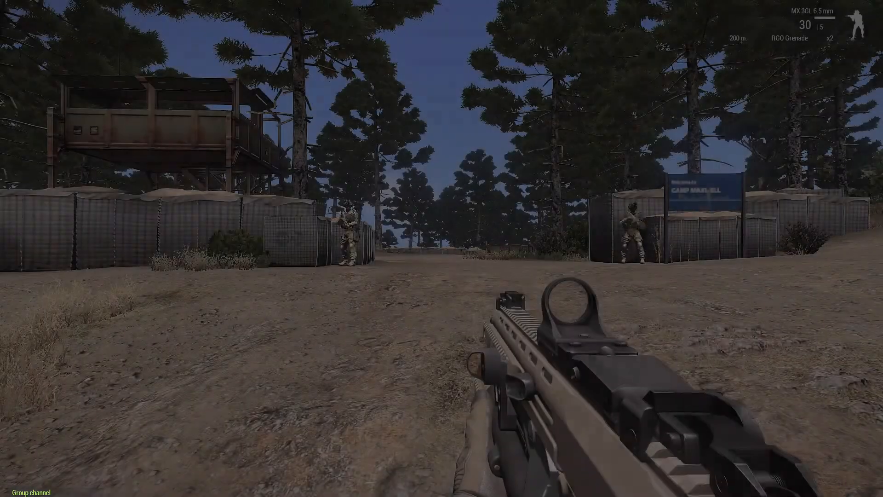
key(KP_Enter)
key(w)
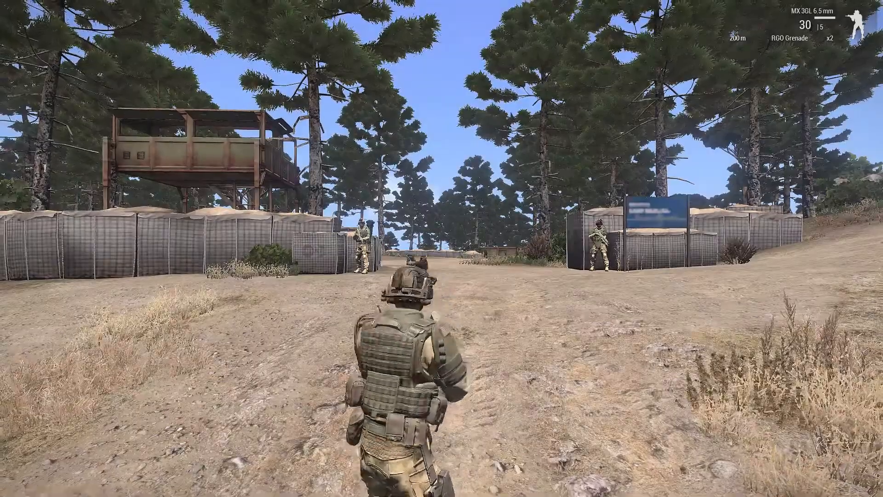
key(w)
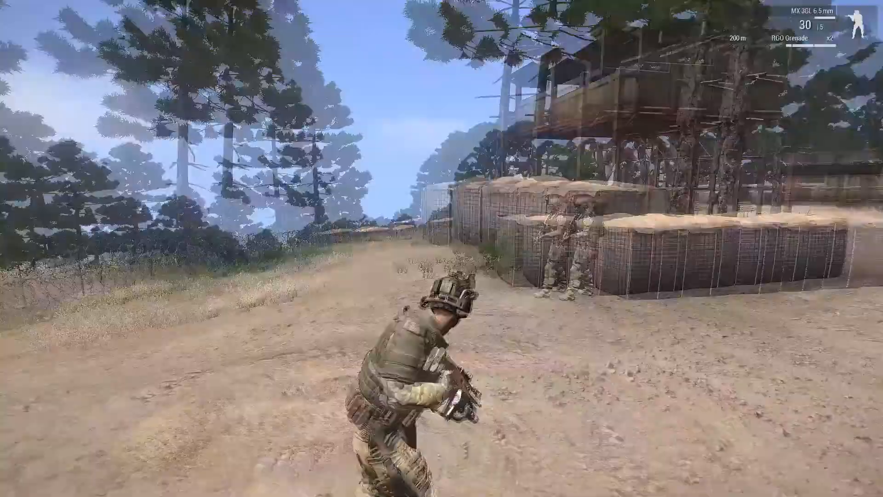
key(w)
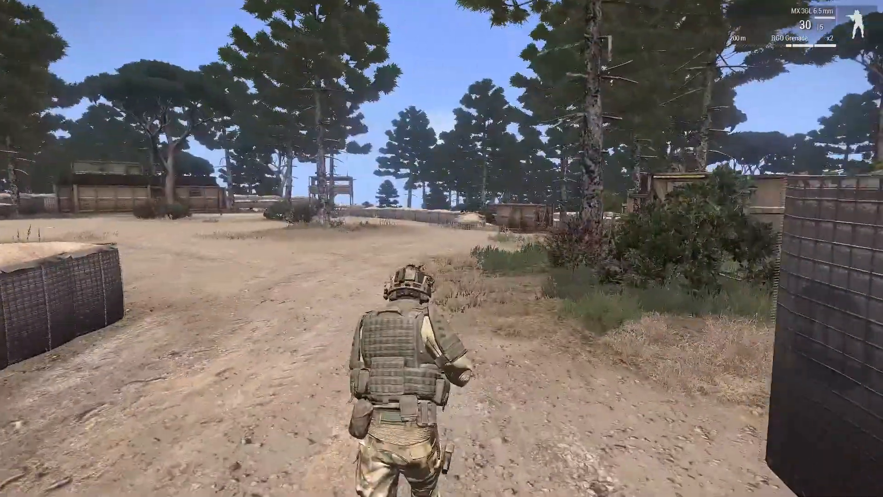
key(w)
key(Escape)
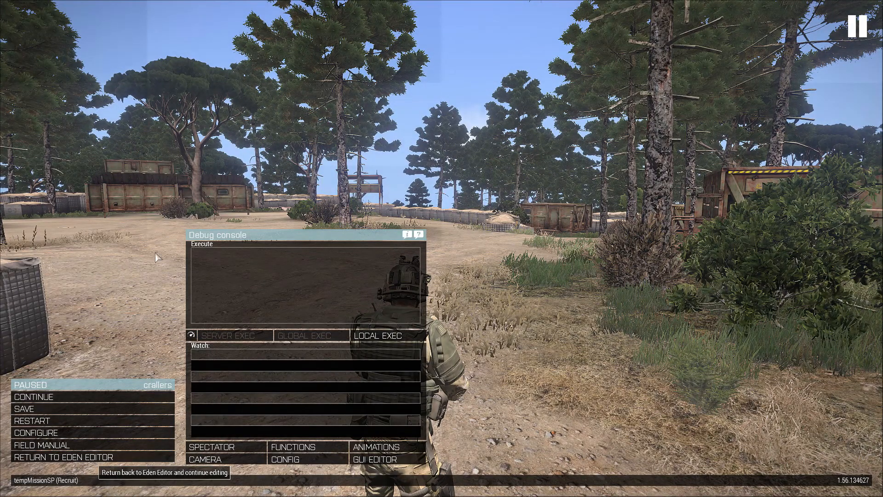
click(92, 457)
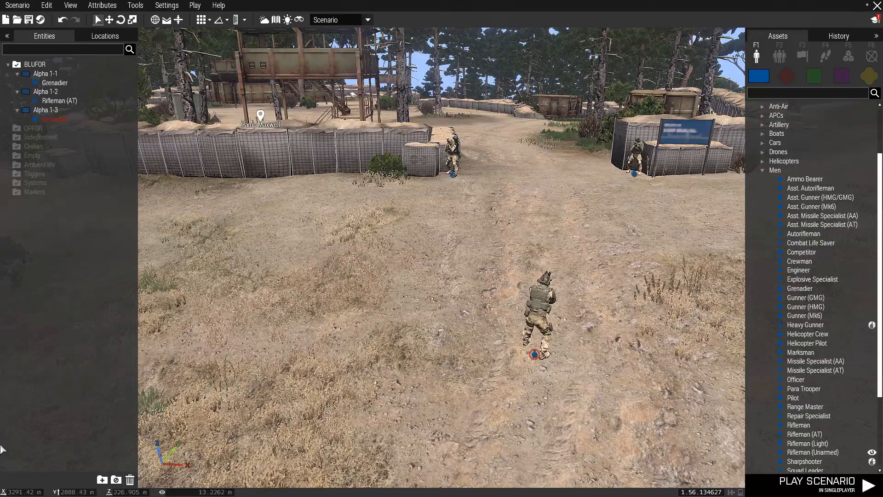
- Survey the guarded entrance, the watchtower and the interior of Camp Maxwell from several viewpoints
right_drag(301, 333, 345, 320)
key(w)
right_drag(333, 318, 288, 327)
key(s)
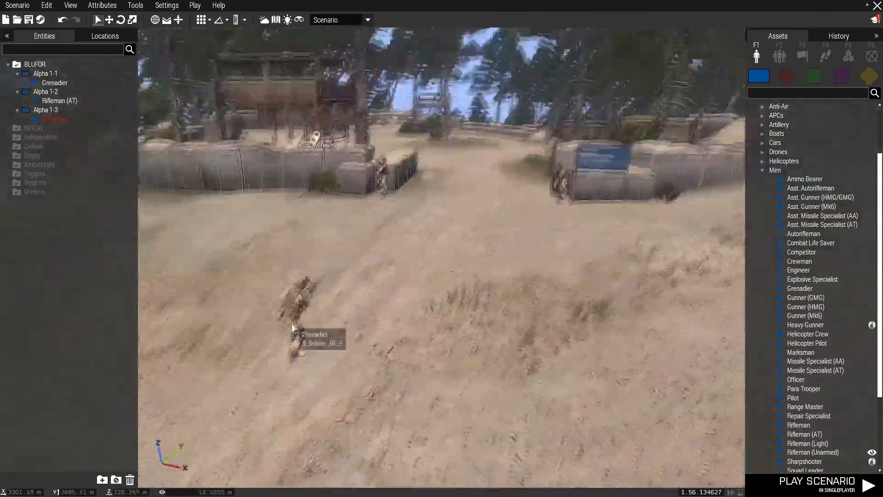
key(w)
right_drag(292, 328, 326, 329)
key(s)
key(d)
key(w)
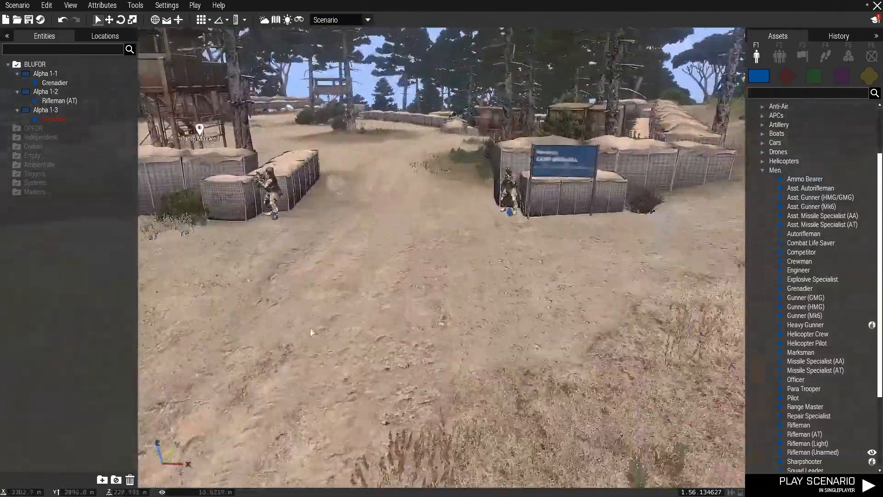
right_drag(310, 327, 263, 337)
key(s)
key(w)
key(d)
key(q)
key(s)
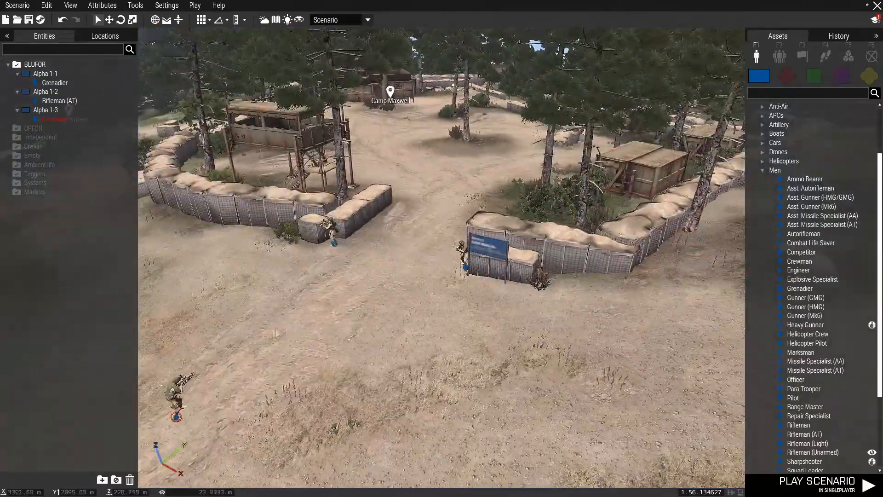
key(w)
right_drag(300, 237, 532, 216)
key(w)
key(s)
key(w)
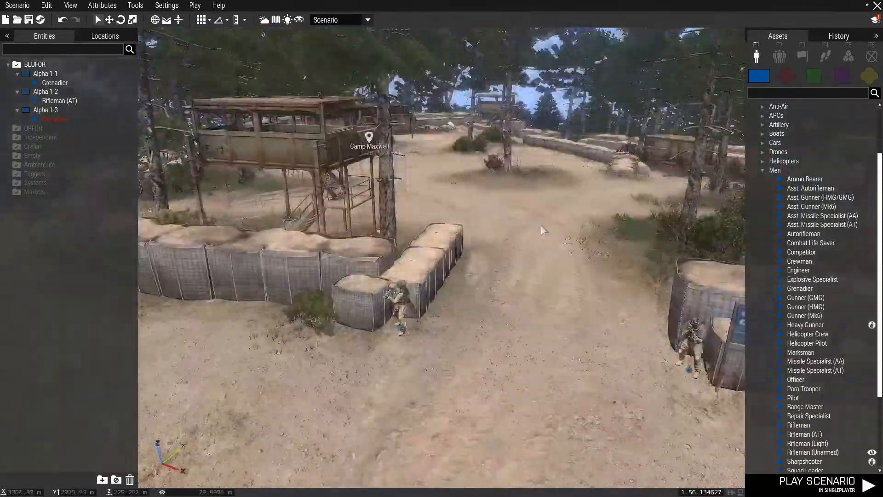
- Place a BLUFOR Site system module from the Sites category on the open ground in the middle of Camp Maxwell
click(802, 57)
click(819, 58)
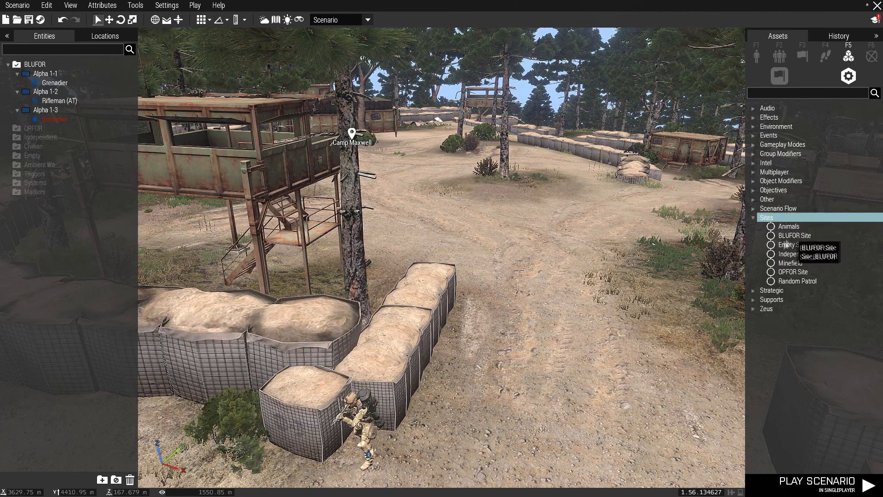
key(w)
right_drag(692, 253, 662, 256)
key(d)
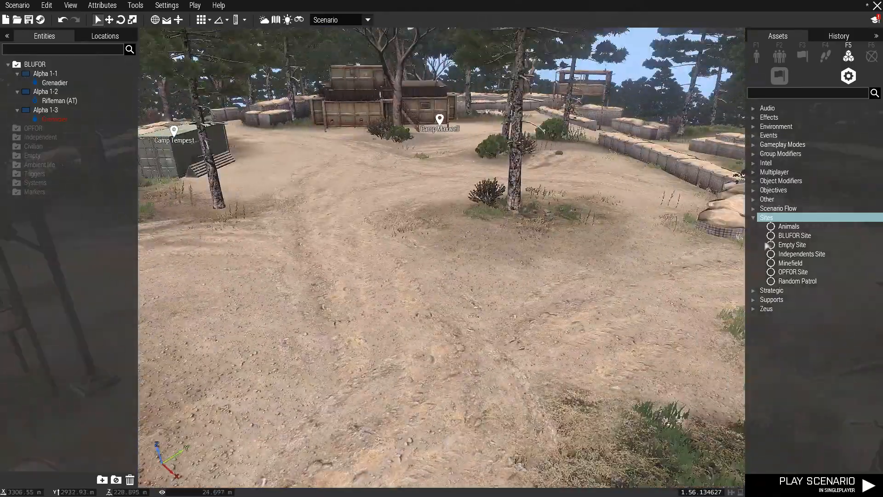
scroll(465, 251, down, 5)
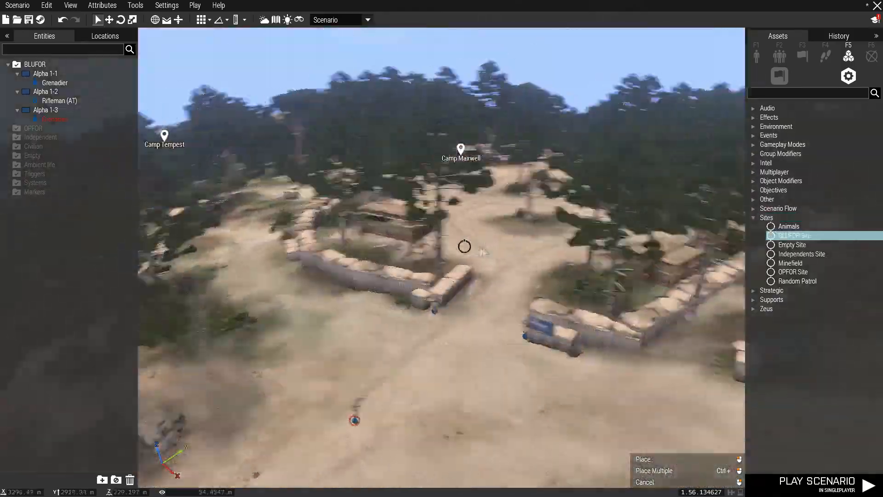
key(w)
mouse_move(465, 251)
right_down()
mouse_move(486, 272)
mouse_move(481, 240)
mouse_move(470, 237)
right_up()
key(s)
key(d)
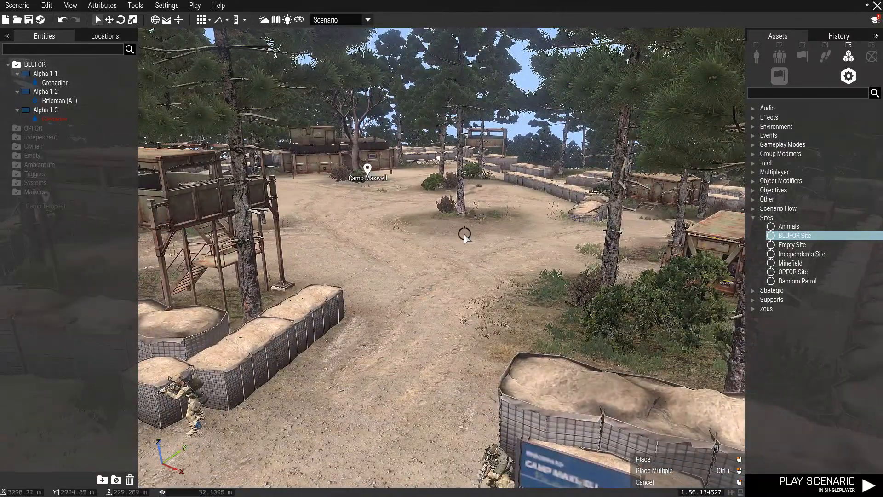
click(464, 235)
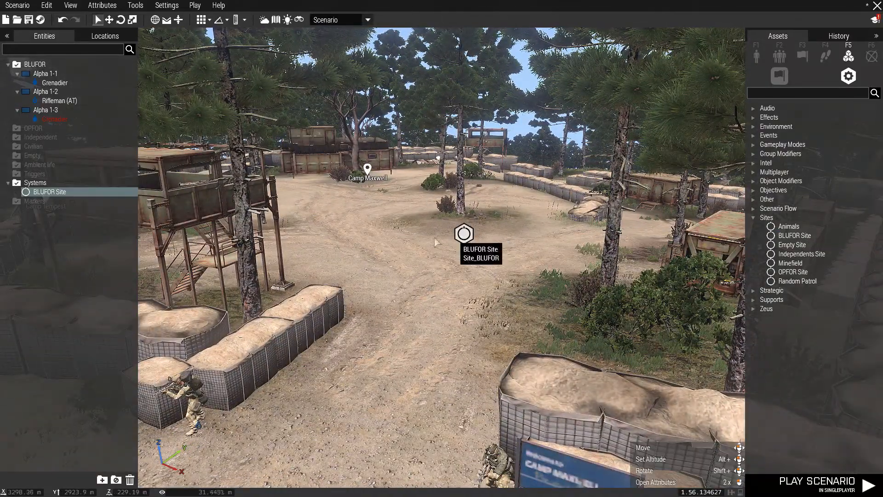
- Set the BLUFOR Site's type to Base and its building occupation to 1, and apply the attributes
key(s)
key(w)
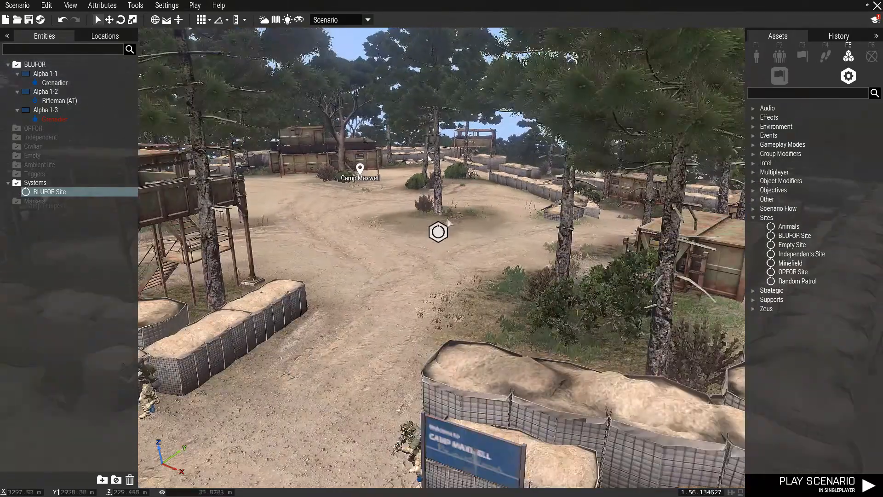
double_click(438, 233)
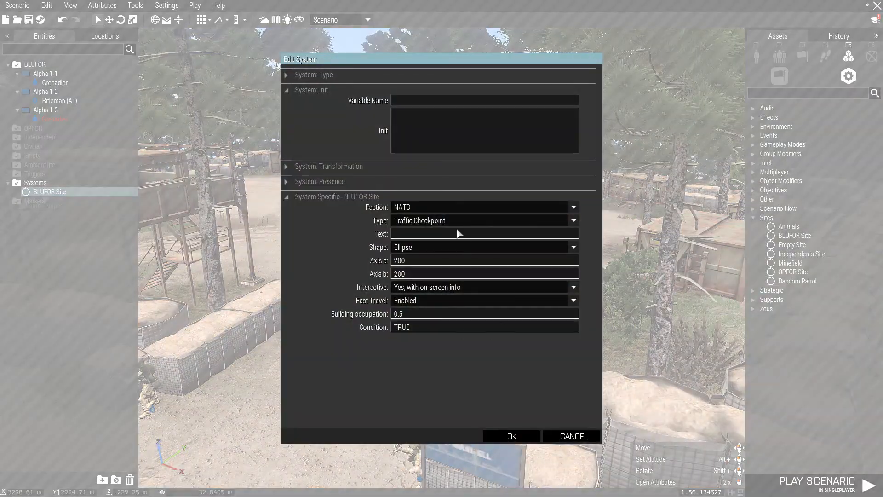
click(448, 220)
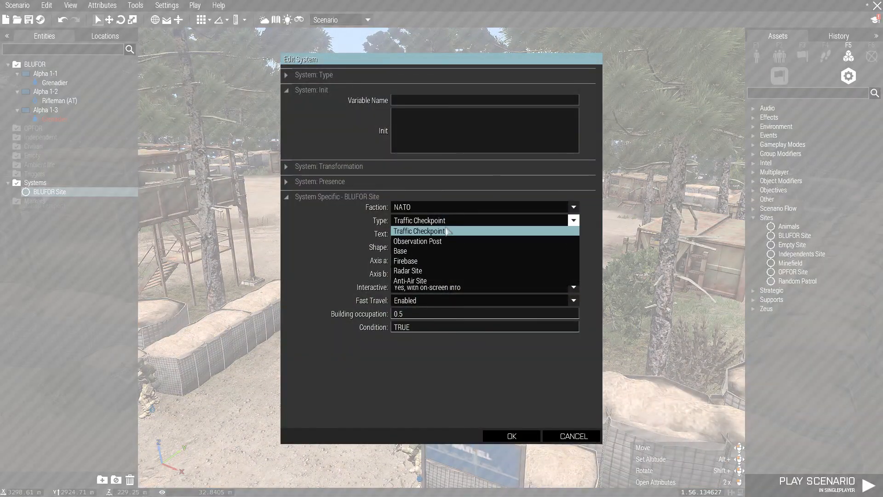
click(444, 252)
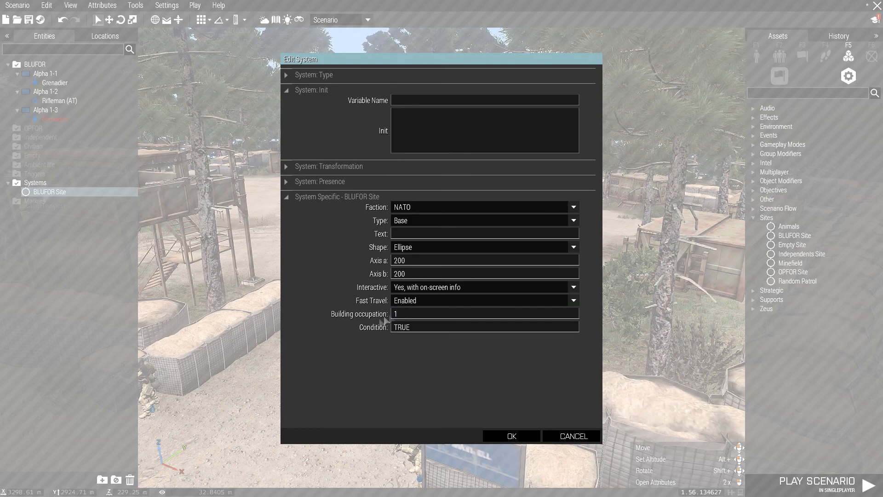
click(512, 437)
- Play the scenario in singleplayer and take the Grenadier past the watchtower to the container buildings inside Camp Maxwell in third person
key(s)
right_drag(514, 379, 544, 374)
click(806, 494)
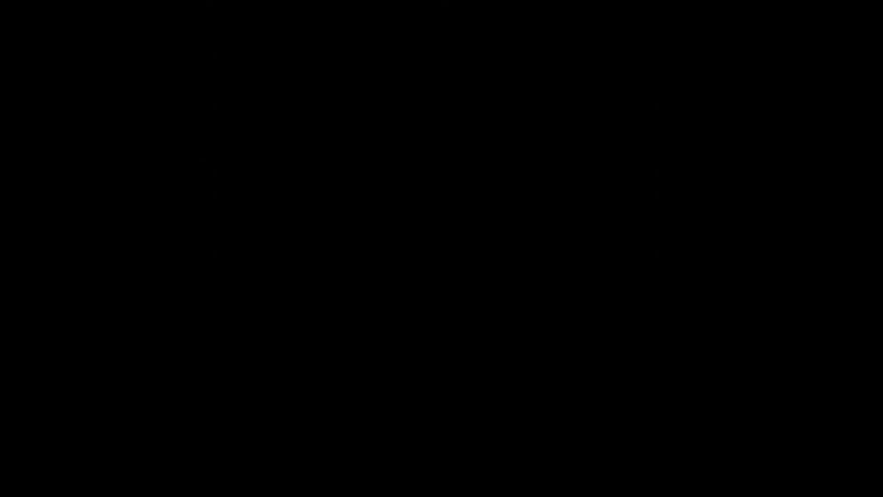
key(w)
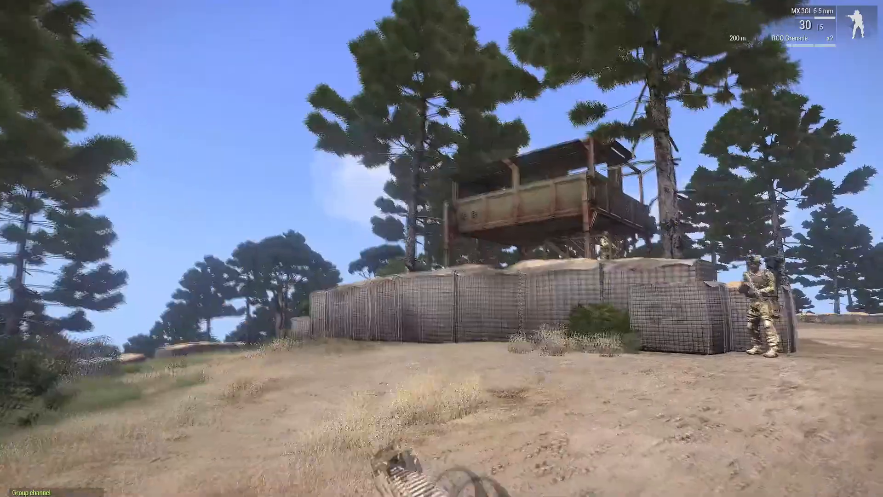
key(KP_Enter)
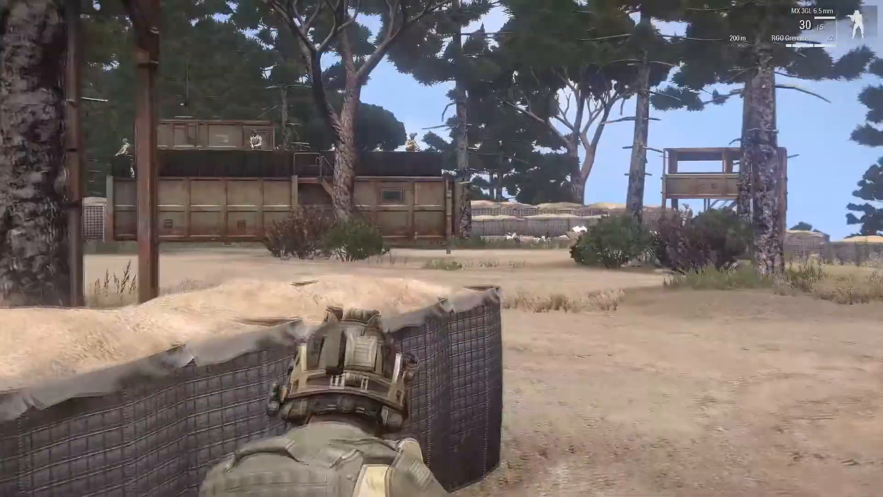
key(w)
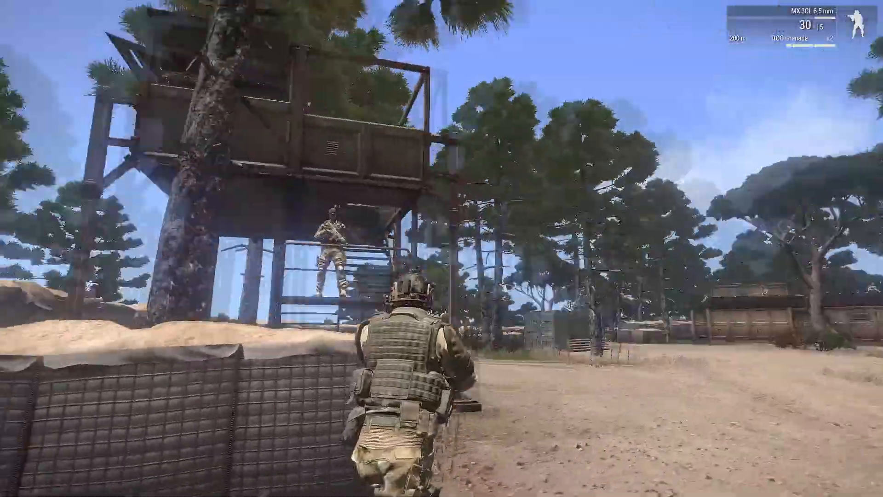
key(w)
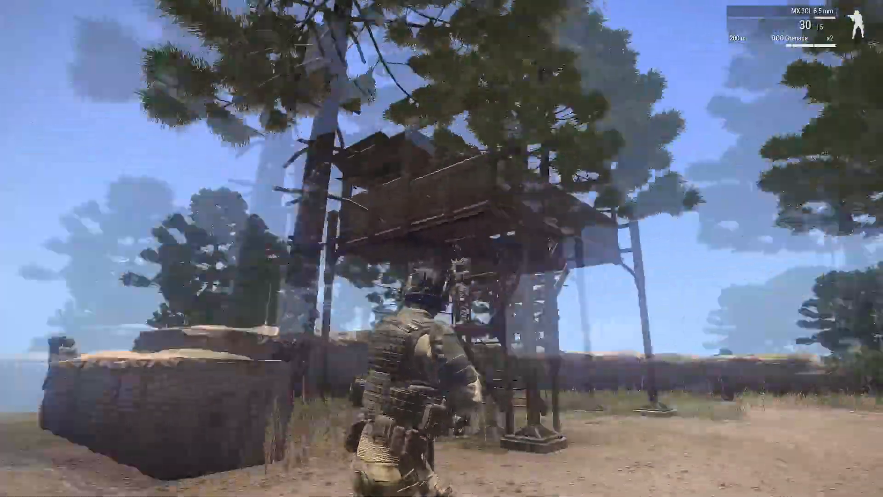
key(w)
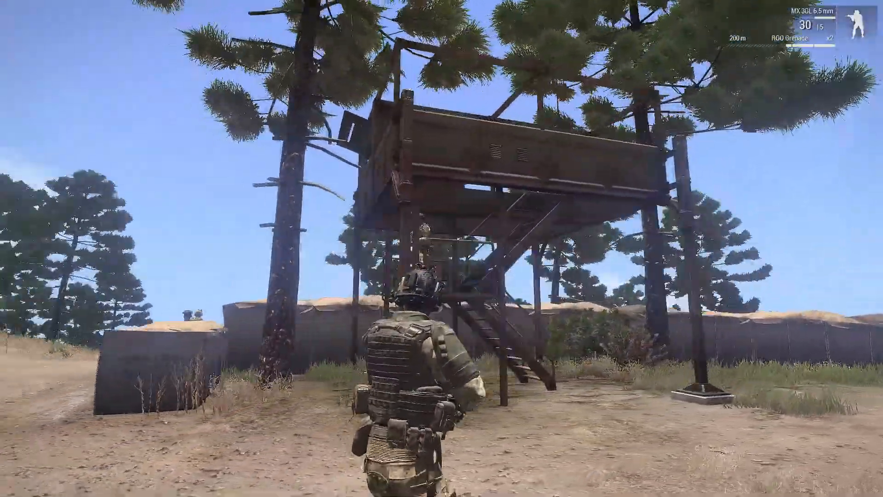
key(w)
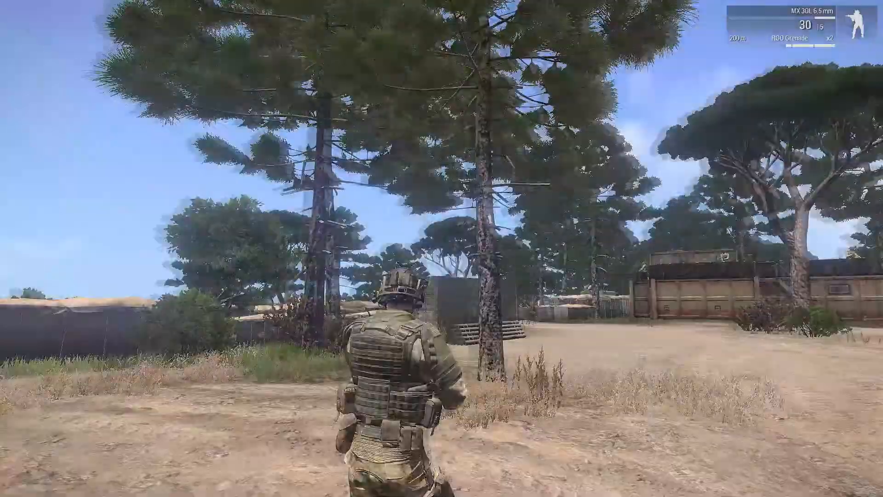
key(w)
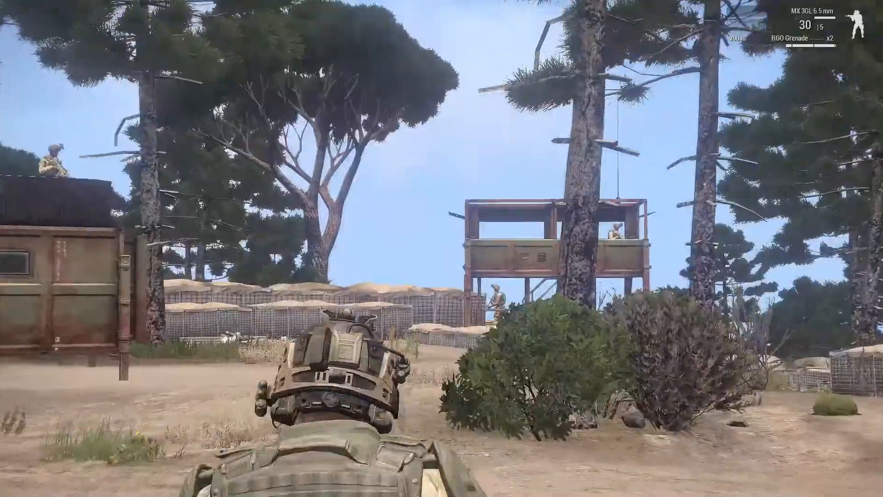
key(w)
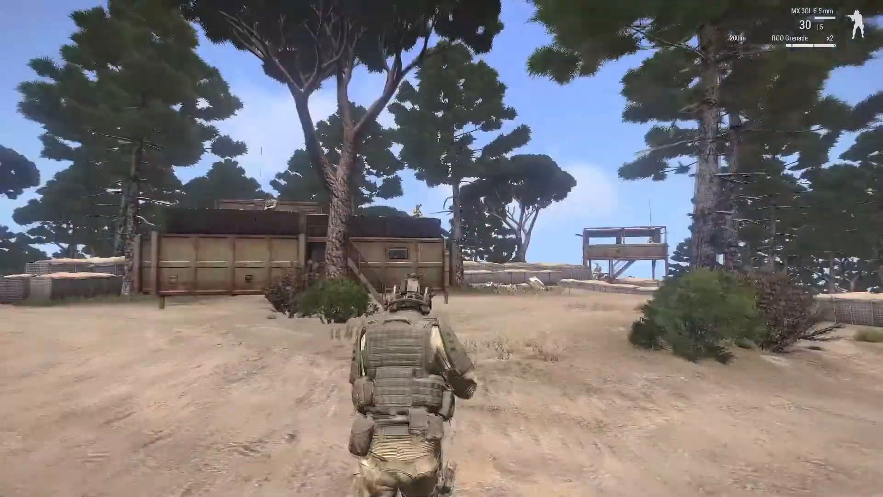
key(w)
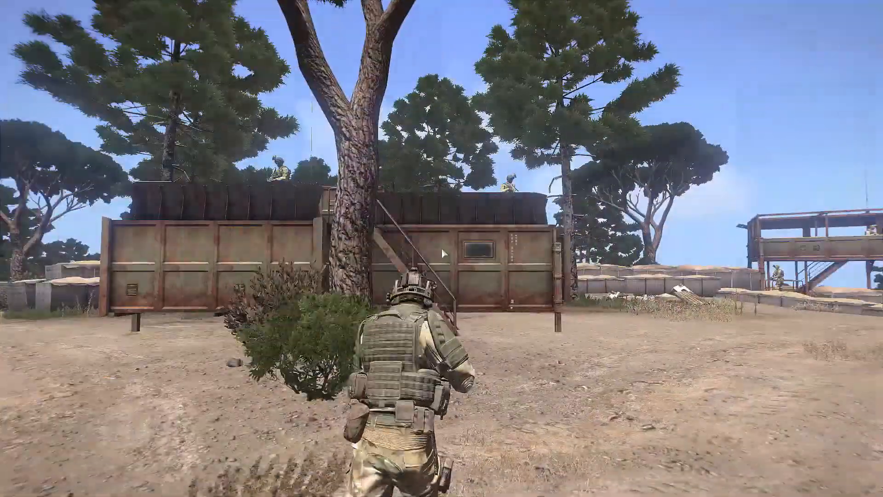
key(Escape)
key(Escape)
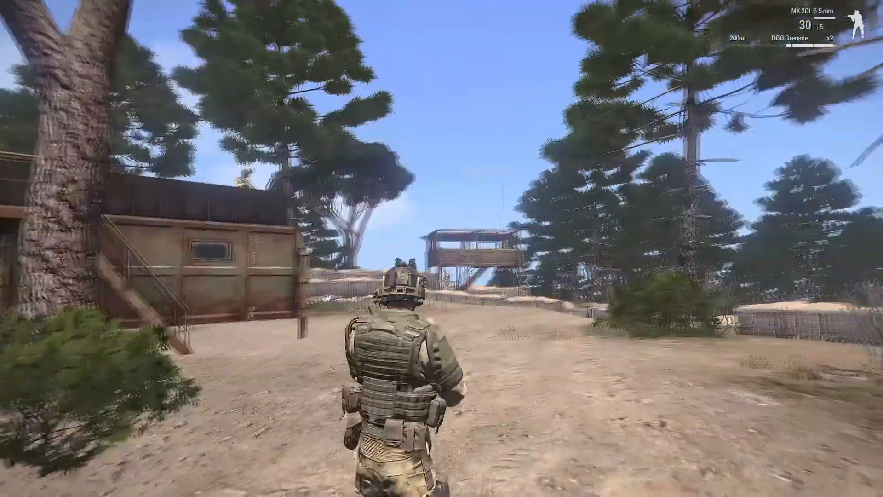
- Climb the stairs to the container building's roof, inspect the soldiers posted there, descend and return to the Eden Editor
key(w)
key(BackSpace)
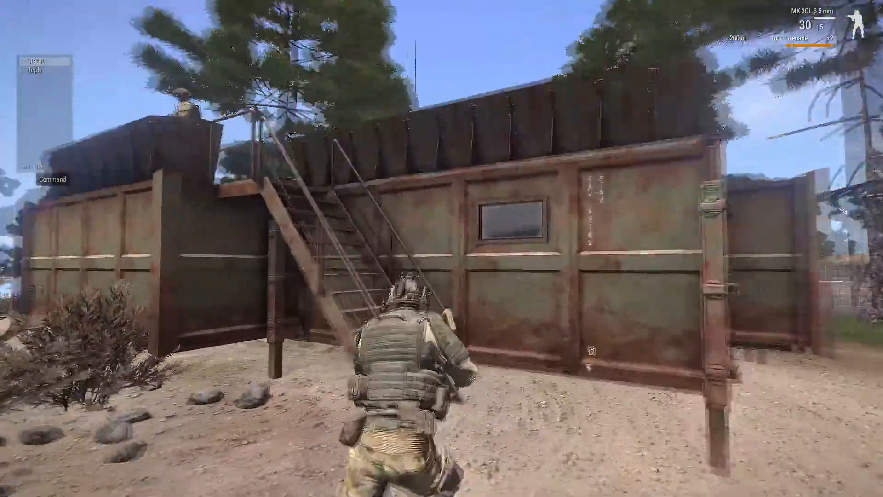
key(w)
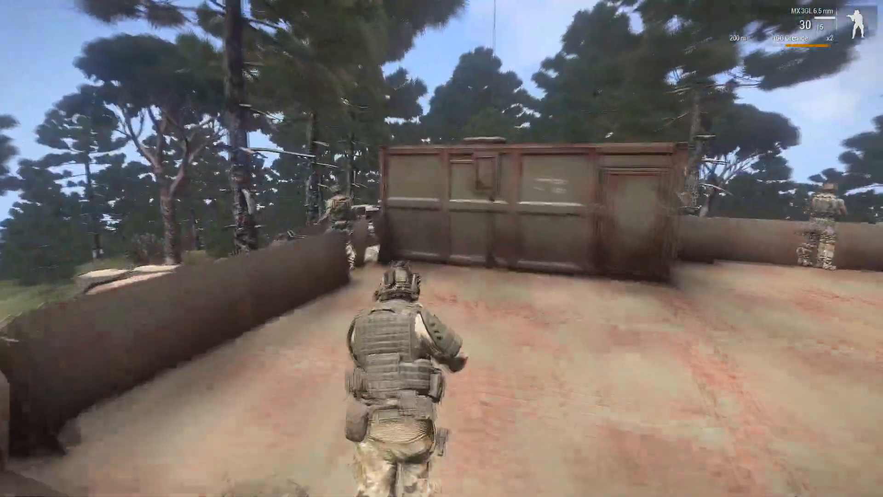
key(w)
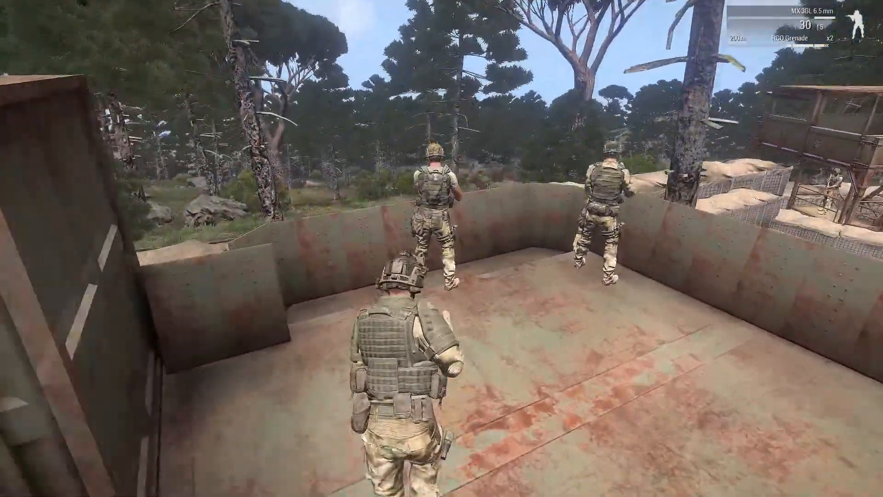
key(w)
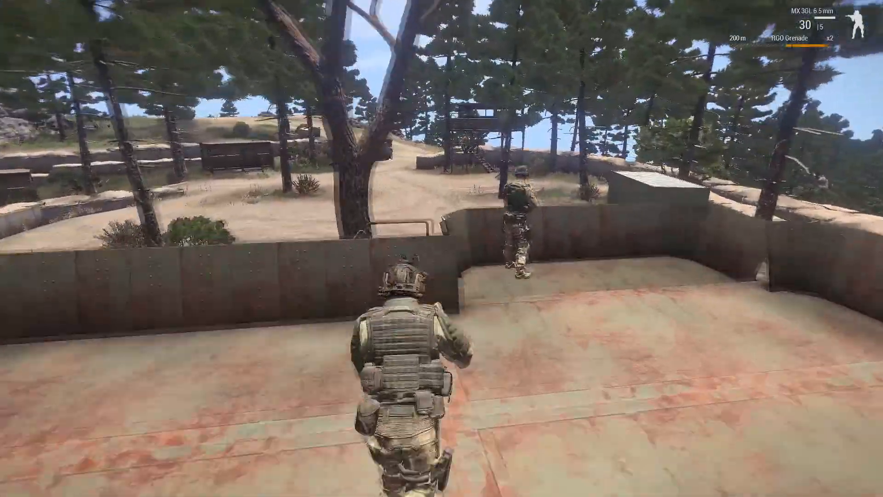
key(w)
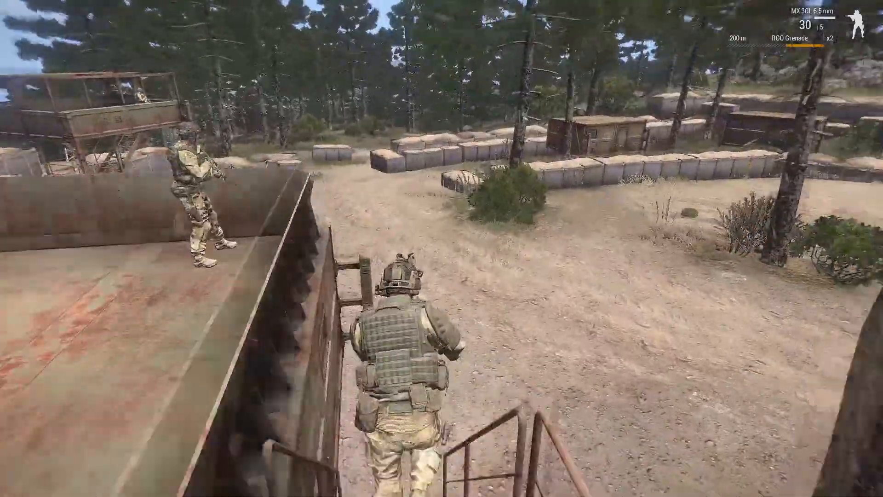
key(w)
key(Escape)
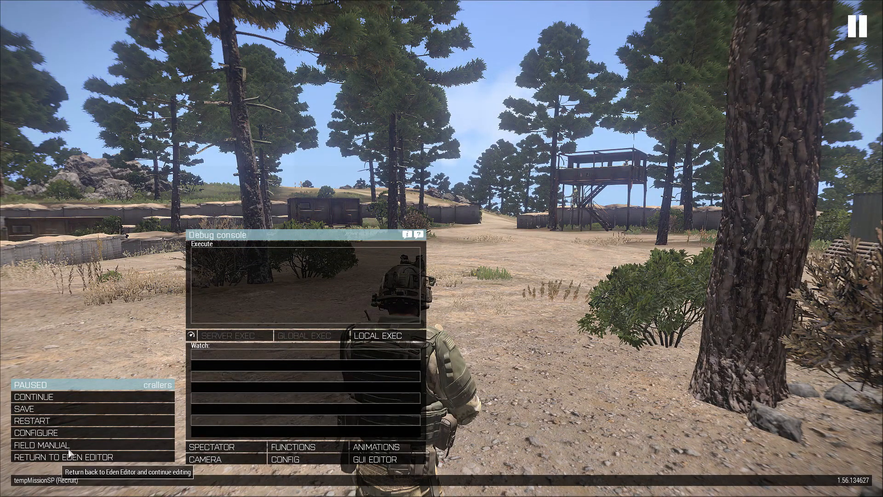
click(69, 455)
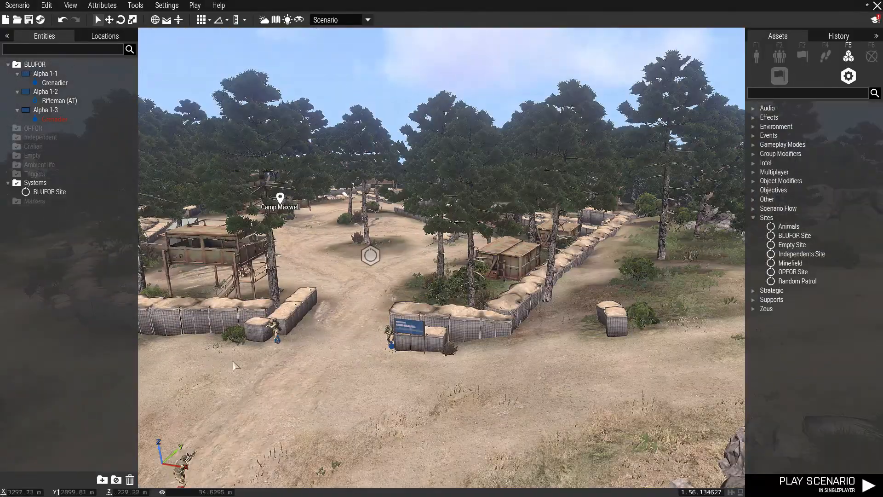
- List the NATO cars among the individual BLUFOR units
right_drag(233, 361, 317, 330)
key(a)
key(w)
key(z)
key(a)
key(d)
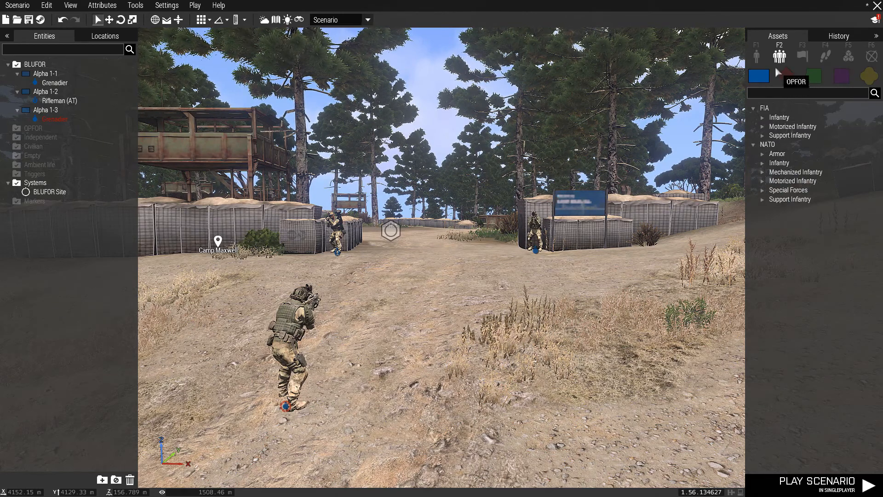
click(759, 55)
click(767, 169)
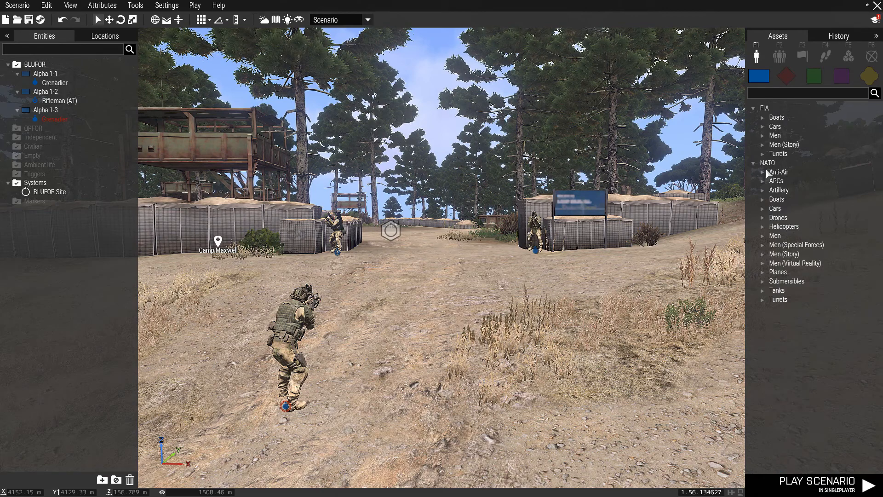
click(763, 209)
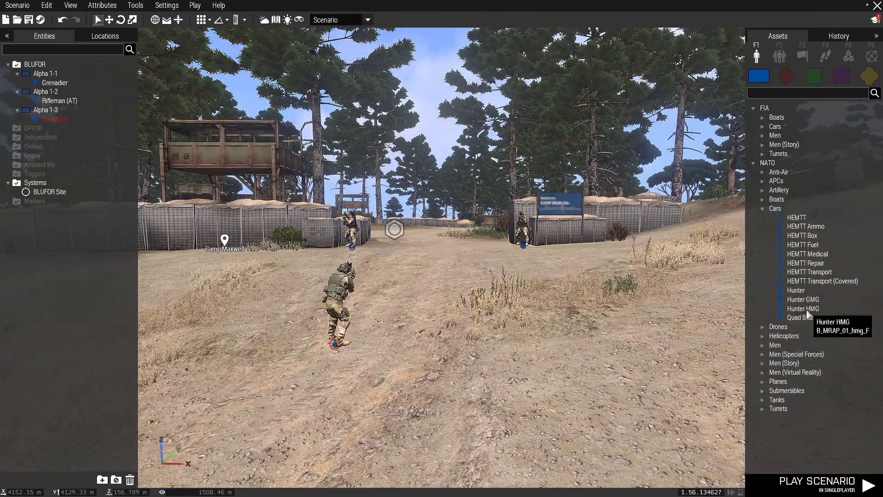
- Place a crewed NATO Hunter HMG beside the rocks outside the Camp Maxwell entrance
key(s)
right_drag(567, 281, 529, 294)
key(q)
key(w)
key(d)
key(a)
key(q)
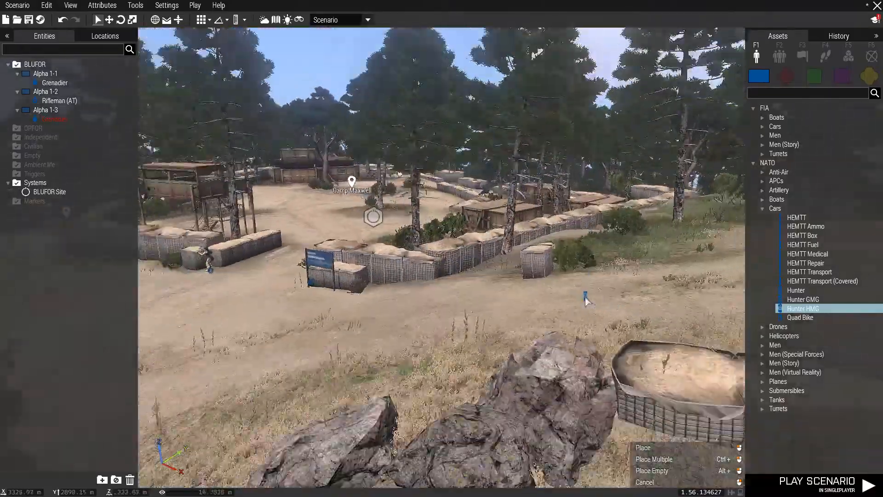
key(s)
right_drag(586, 300, 562, 312)
key(w)
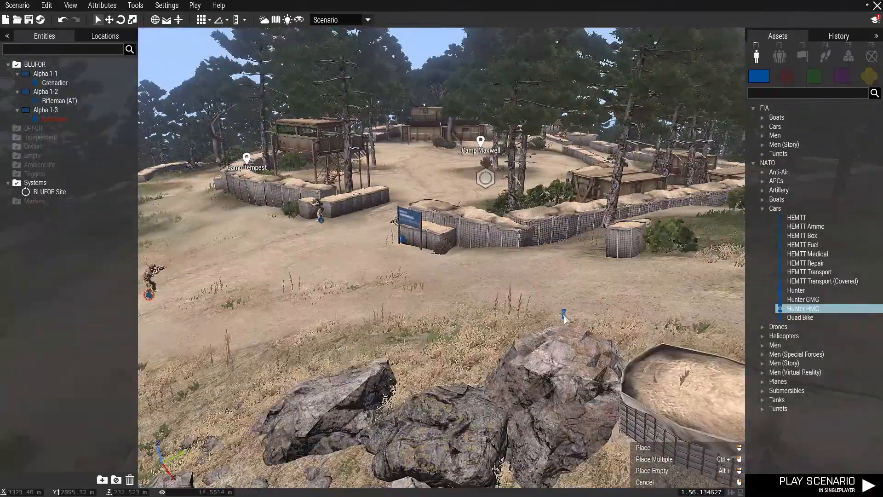
click(562, 312)
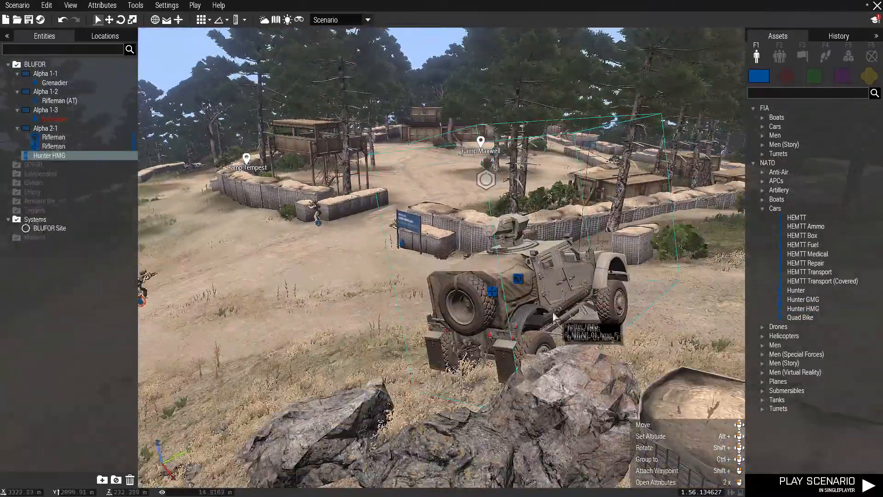
- Move the Hunter HMG onto the dirt track outside the camp wall and turn it to face the entrance area
drag(554, 315, 396, 251)
key(w)
right_drag(503, 255, 648, 236)
key(w)
key(d)
key(s)
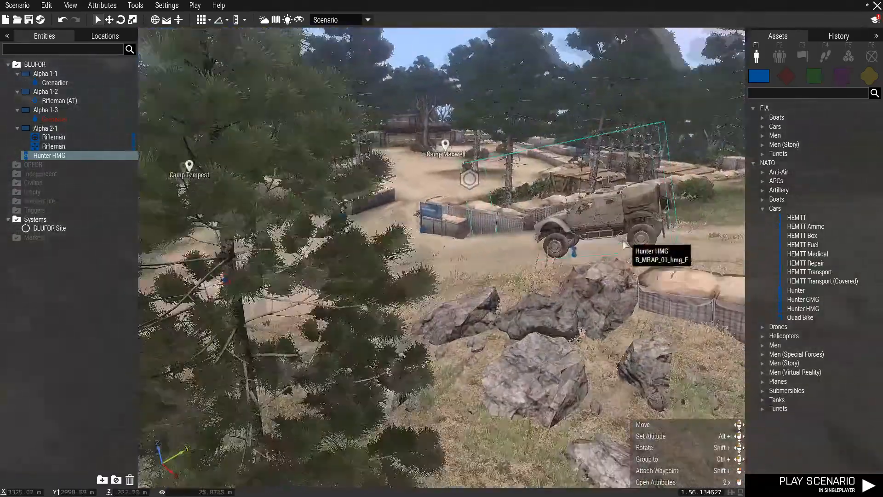
key(w)
right_drag(625, 245, 589, 258)
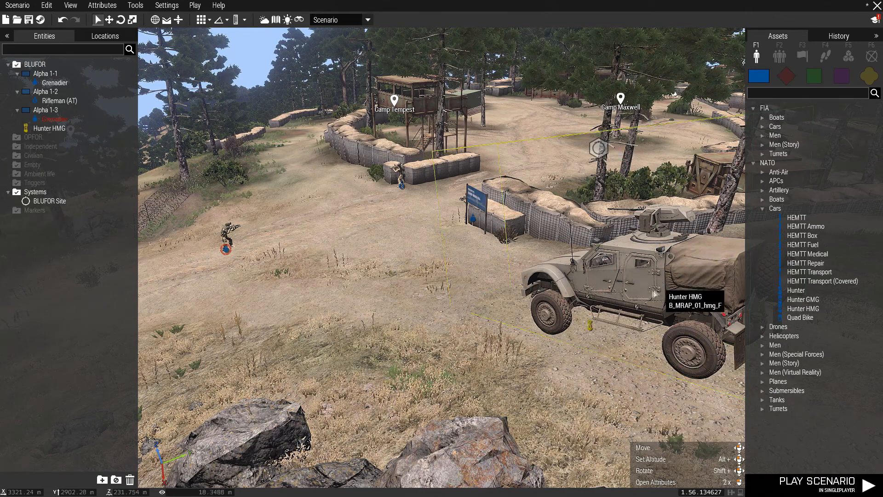
right_drag(654, 292, 654, 301)
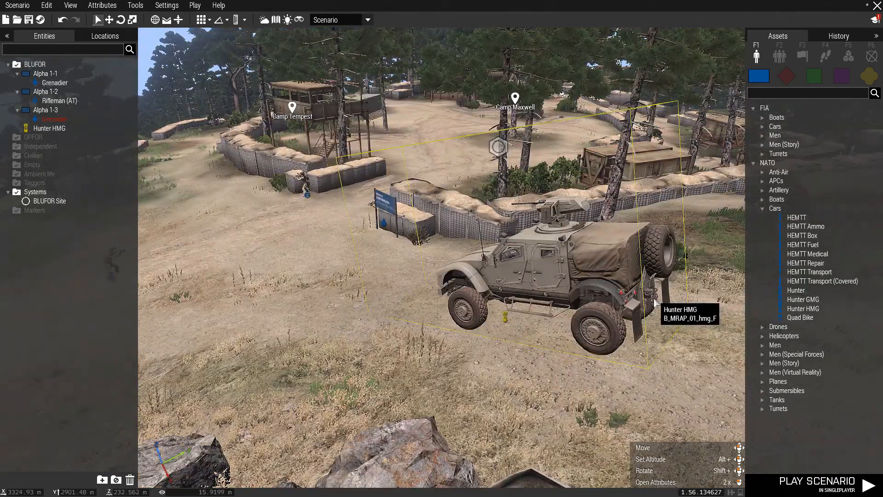
- Examine the Hunter HMG, its crew and the guarded camp entrance from several viewpoints
key(a)
right_drag(619, 302, 693, 289)
key(w)
key(z)
key(s)
key(q)
key(d)
key(s)
key(d)
key(w)
key(s)
key(s)
key(q)
key(w)
key(a)
key(w)
key(a)
key(w)
key(s)
key(d)
key(w)
key(a)
key(s)
key(a)
key(w)
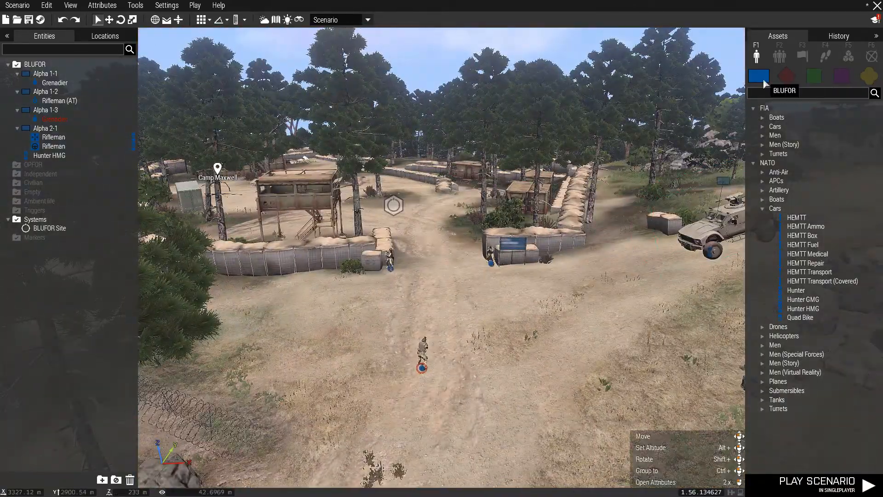
- Read the Props hint on looking for empty vehicles, dismiss it and return to the BLUFOR units
click(752, 163)
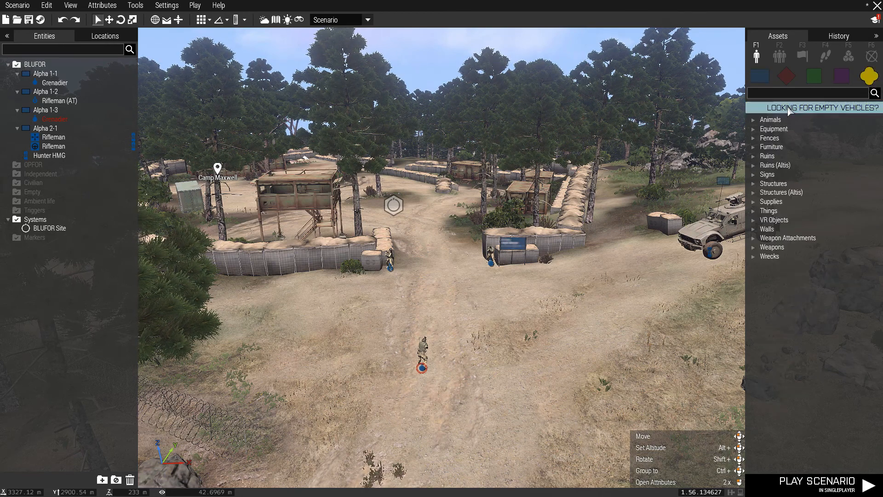
click(789, 109)
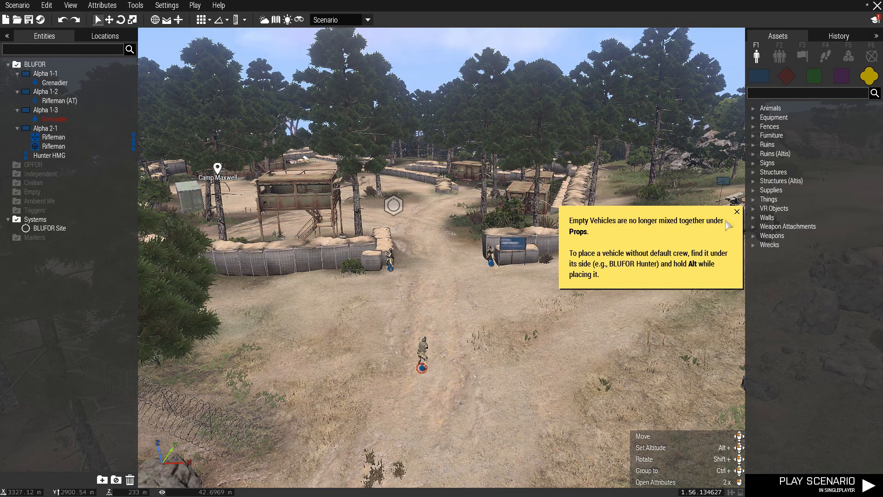
click(737, 213)
click(764, 74)
key(d)
right_drag(686, 167, 652, 183)
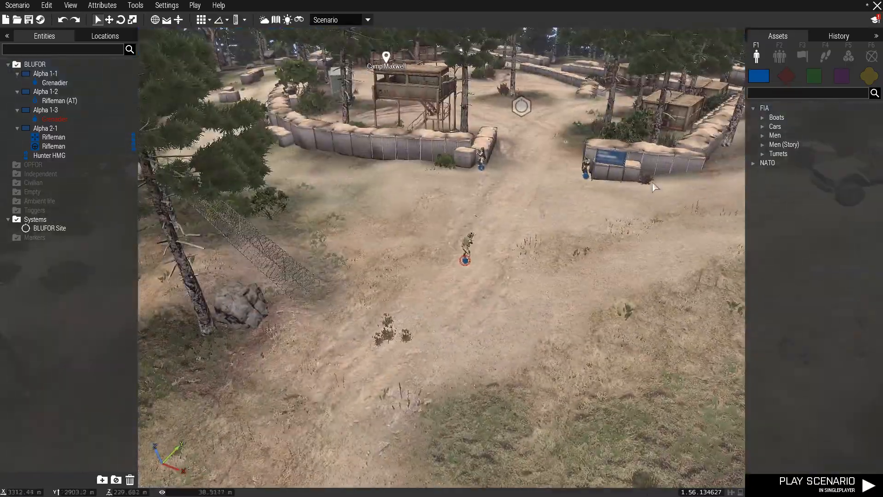
right_drag(747, 173, 705, 213)
key(w)
key(s)
click(762, 235)
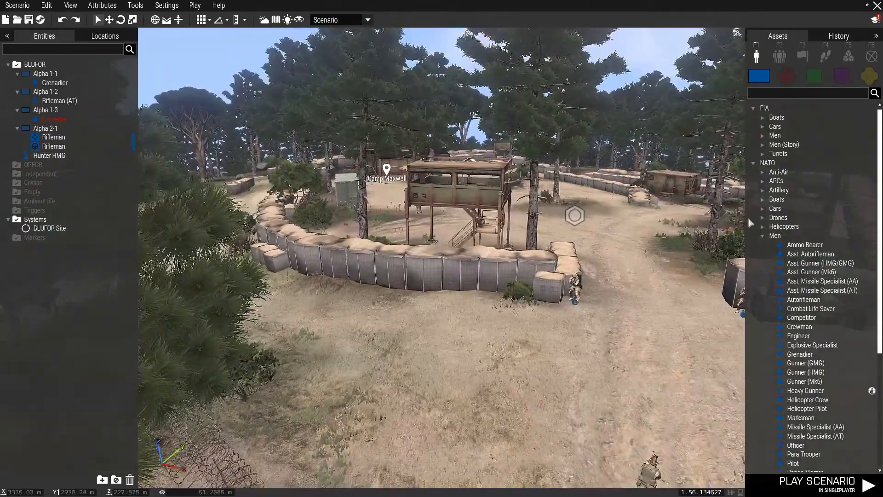
click(763, 235)
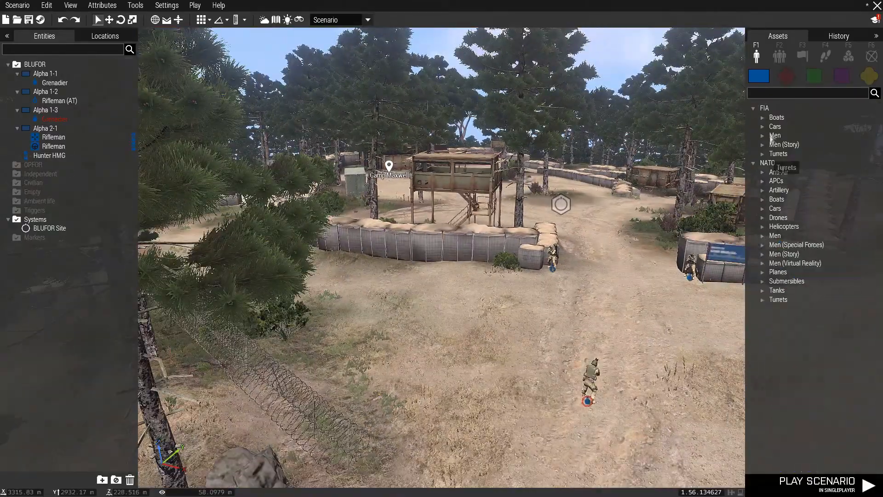
key(w)
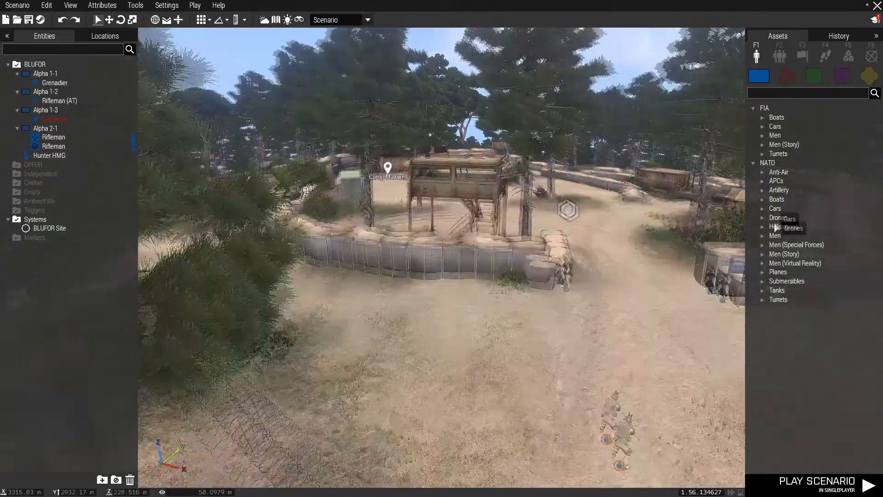
- Place an empty NATO Hunter inside Camp Maxwell by the sandbag wall and turn it to face the open ground
click(763, 208)
key(w)
right_drag(718, 250, 719, 232)
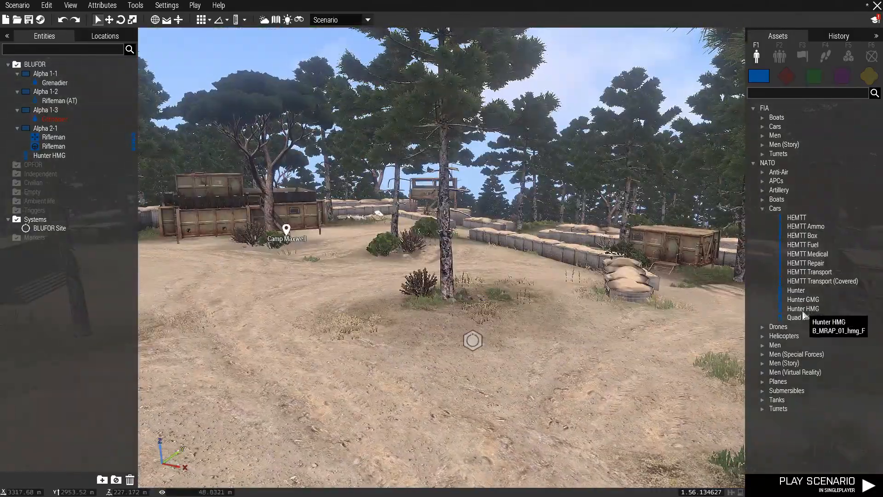
click(796, 291)
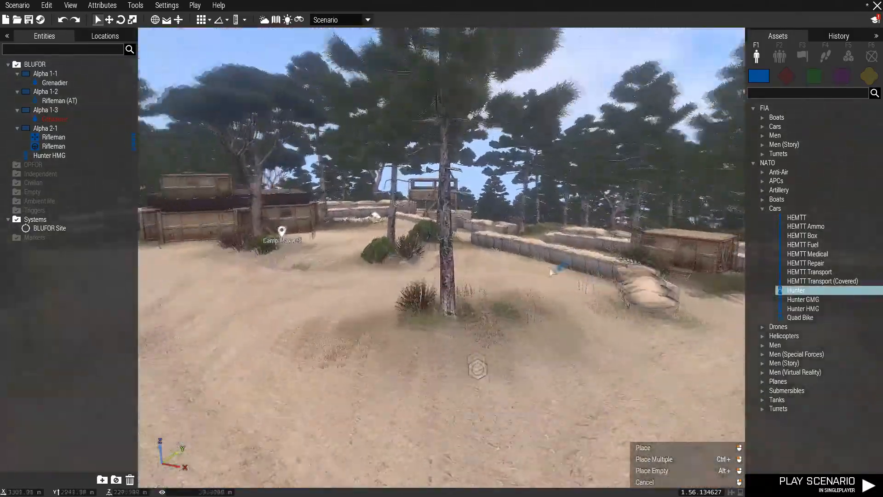
key(w)
right_drag(551, 271, 644, 284)
key(w)
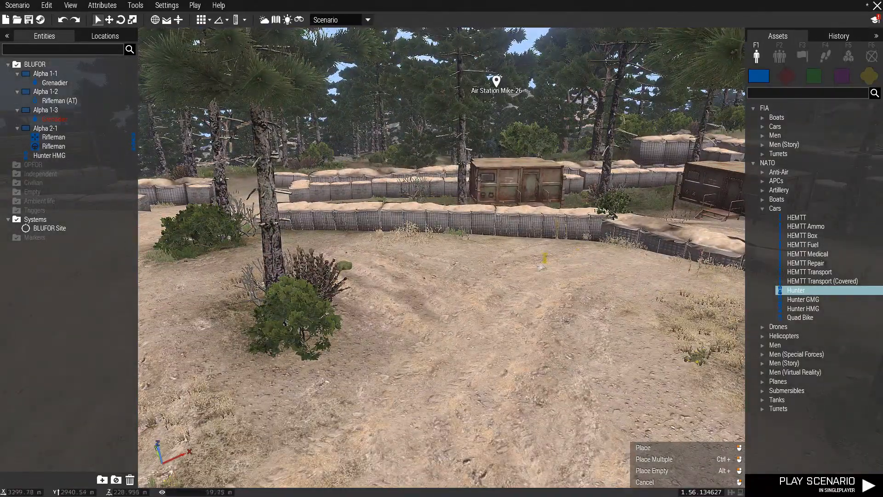
right_drag(533, 262, 598, 260)
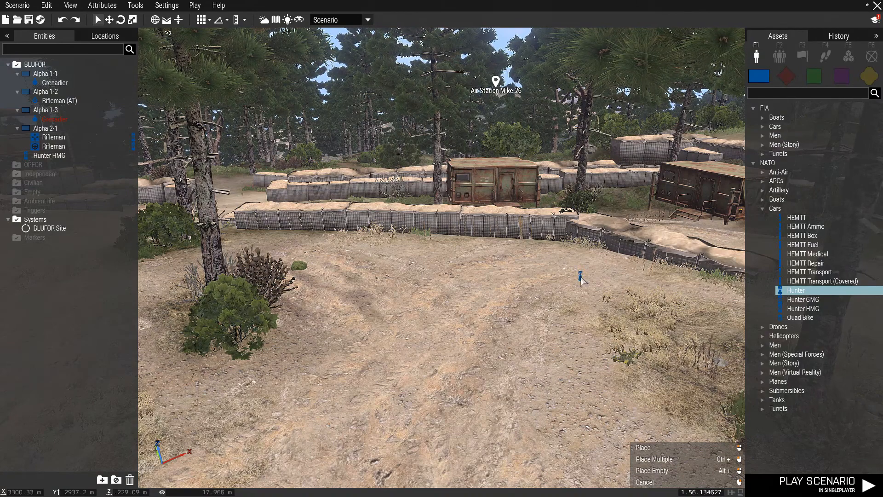
key(s)
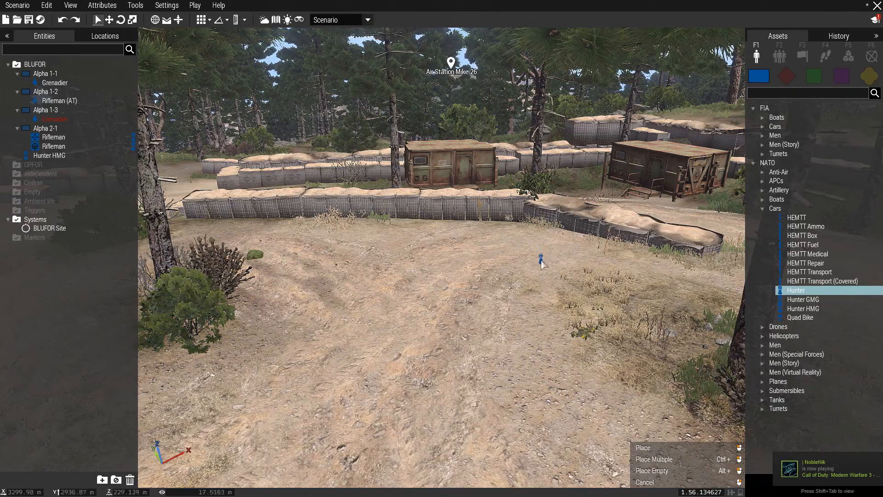
right_drag(541, 261, 538, 242)
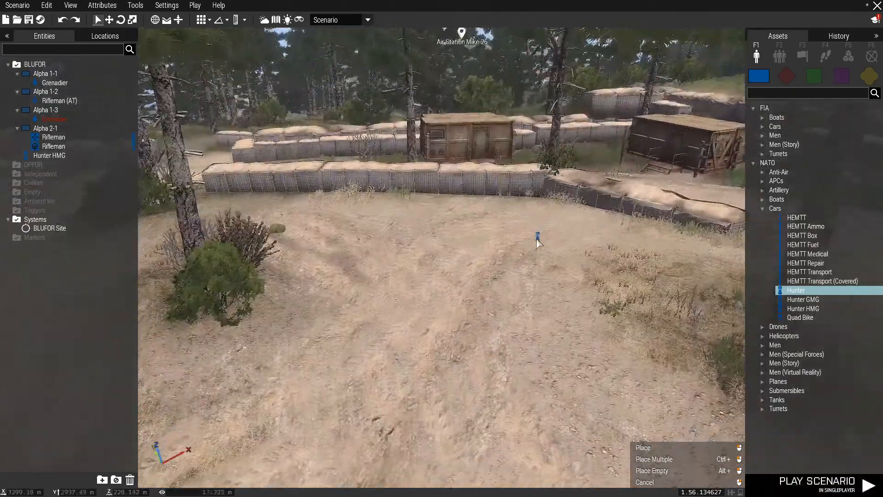
key(w)
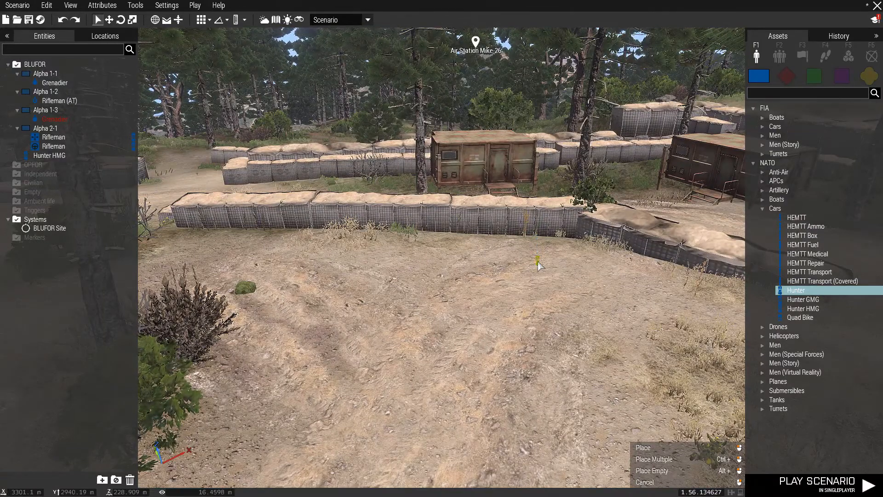
click(539, 264)
shift+drag(538, 255, 538, 296)
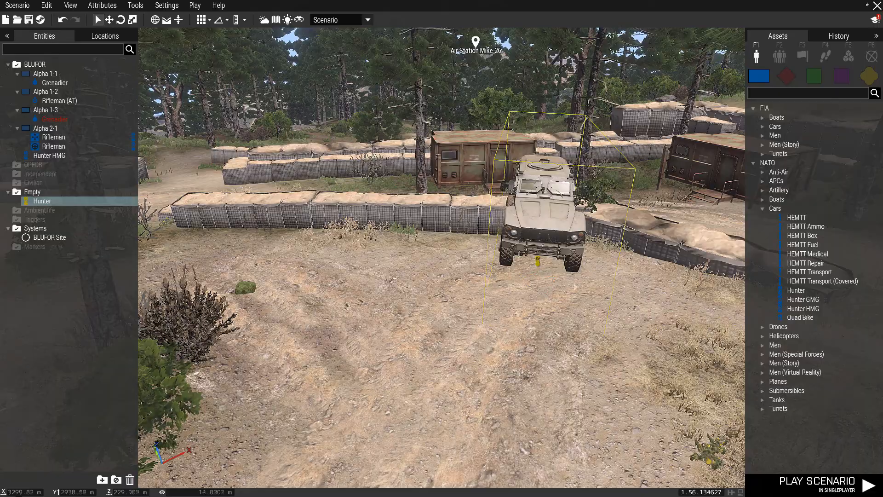
- Move the empty Hunter forward so that its rear clears the sandbag wall
key(w)
key(d)
right_drag(538, 297, 479, 275)
key(s)
key(w)
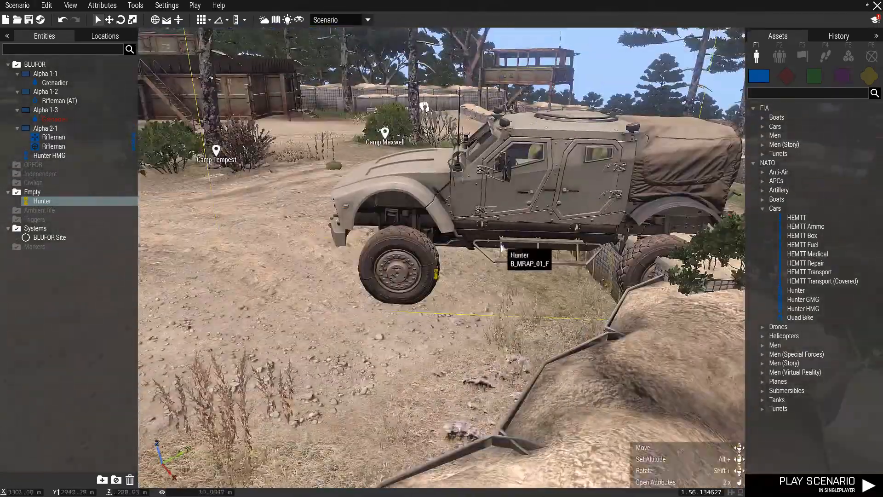
drag(438, 275, 340, 274)
- Copy the empty Hunter and paste a second one beside it, parked parallel to the first
right_drag(340, 274, 497, 258)
key(s)
key(a)
key(w)
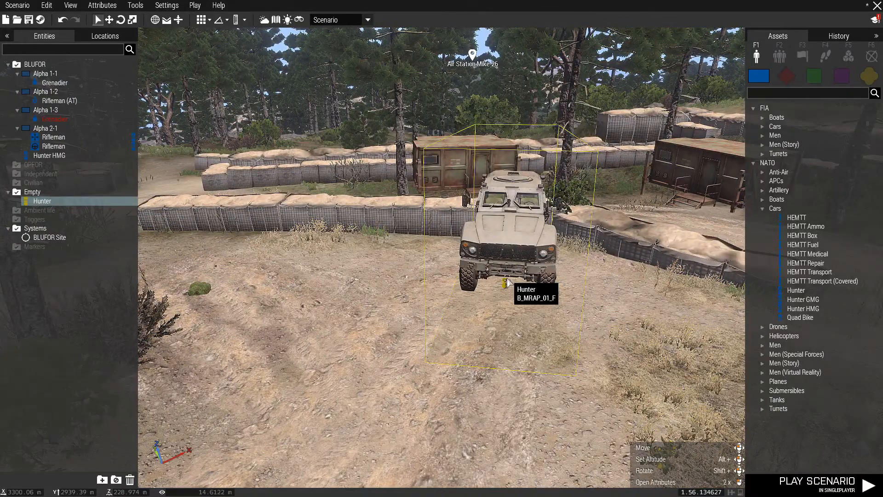
key(ctrl+c)
key(ctrl+v)
key(w)
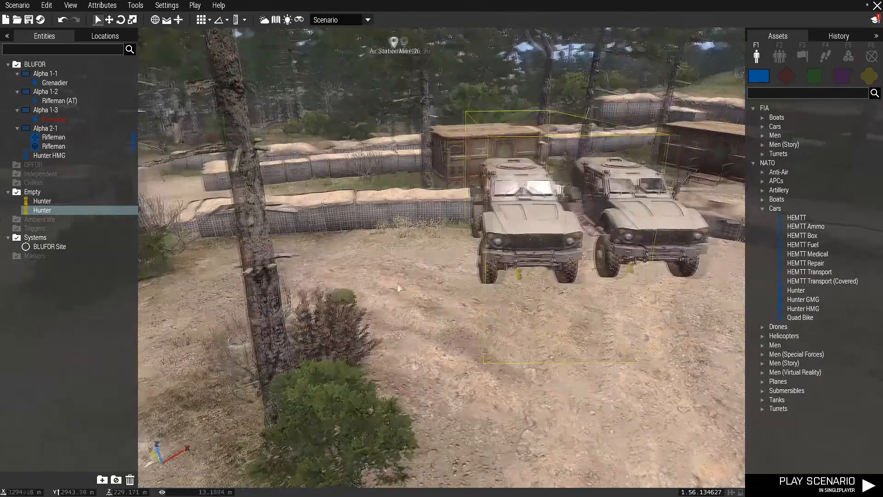
key(s)
key(d)
key(w)
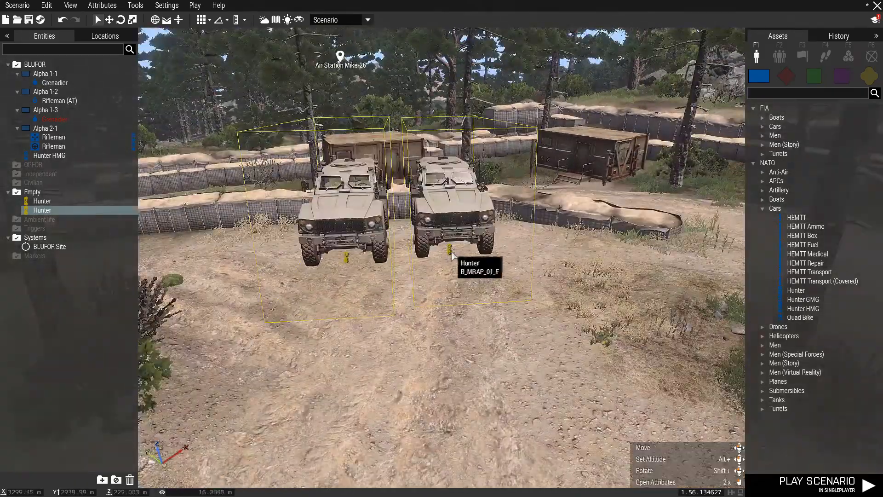
- Paste two more empty Hunters to extend the parked row to four and adjust the heading of the last one
key(a)
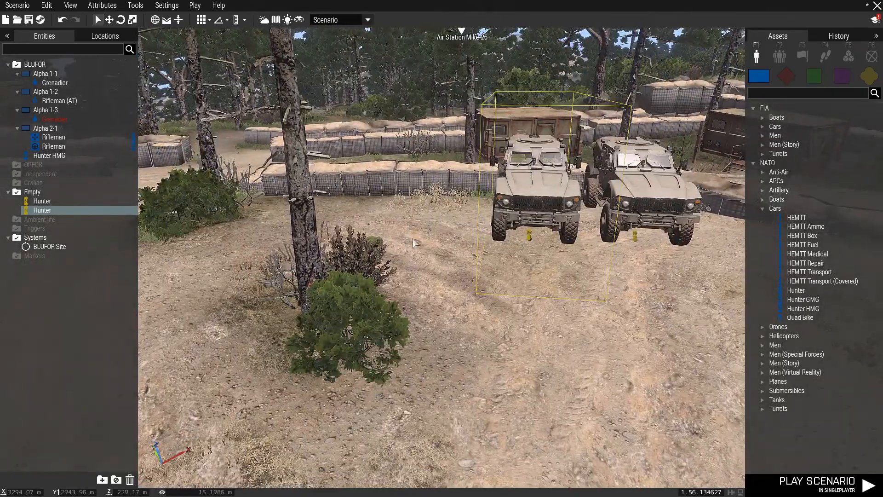
key(ctrl+v)
key(a)
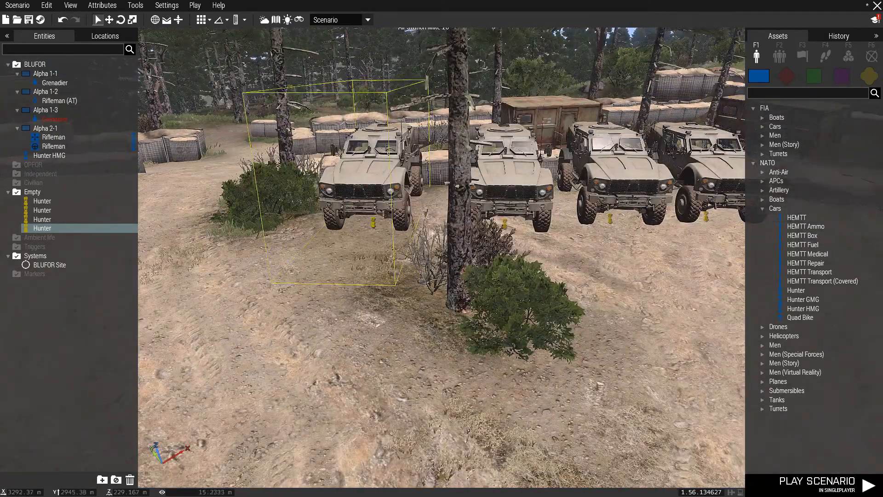
mouse_move(375, 227)
shift+mouse_down()
mouse_move(381, 231)
mouse_move(371, 239)
shift+mouse_up()
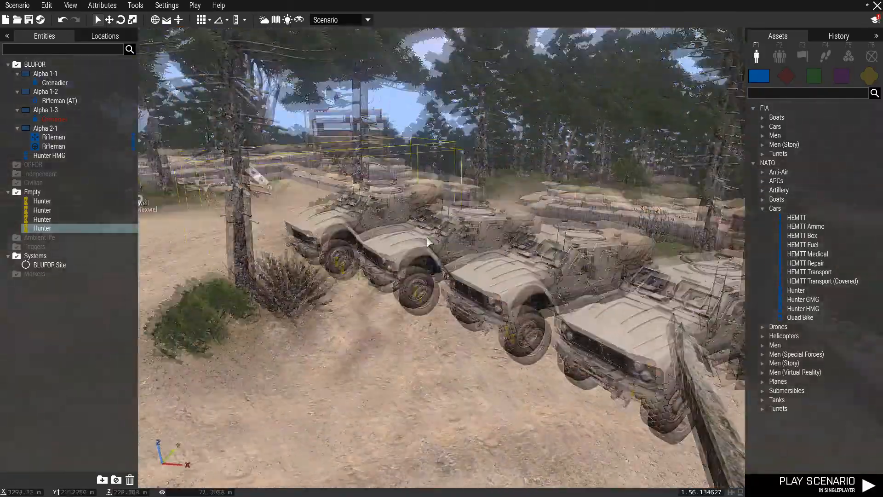
- Examine the row of parked Hunters, the watchtower and the guarded entrance from inside and outside the camp
key(w)
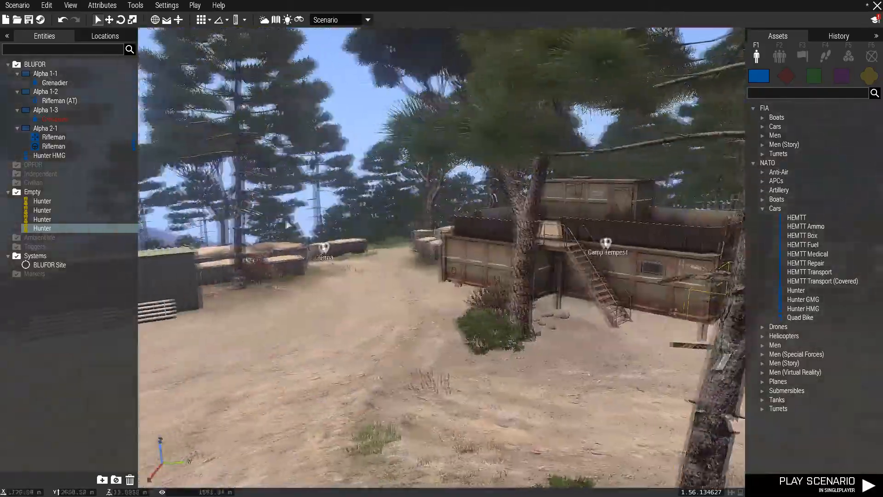
key(w)
right_drag(286, 223, 414, 276)
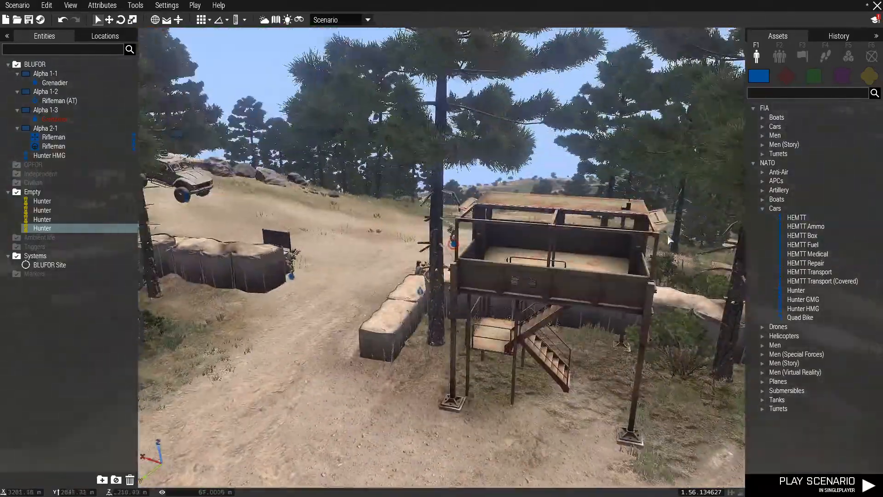
key(w)
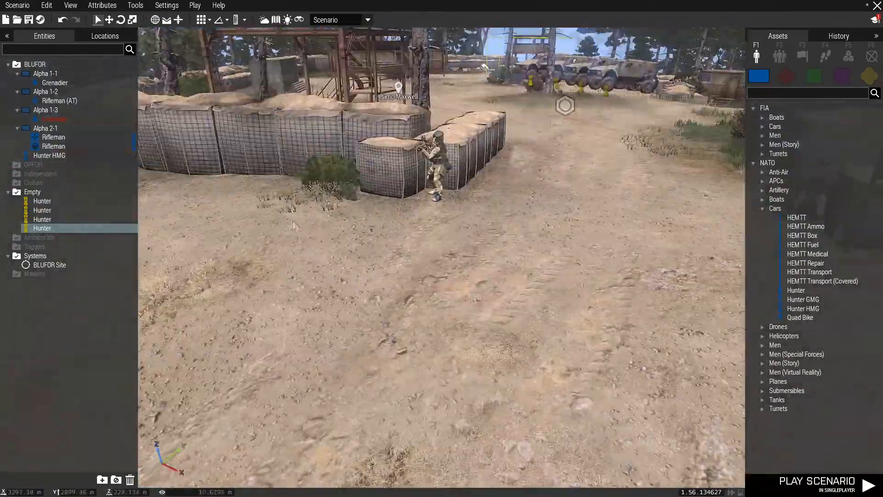
key(s)
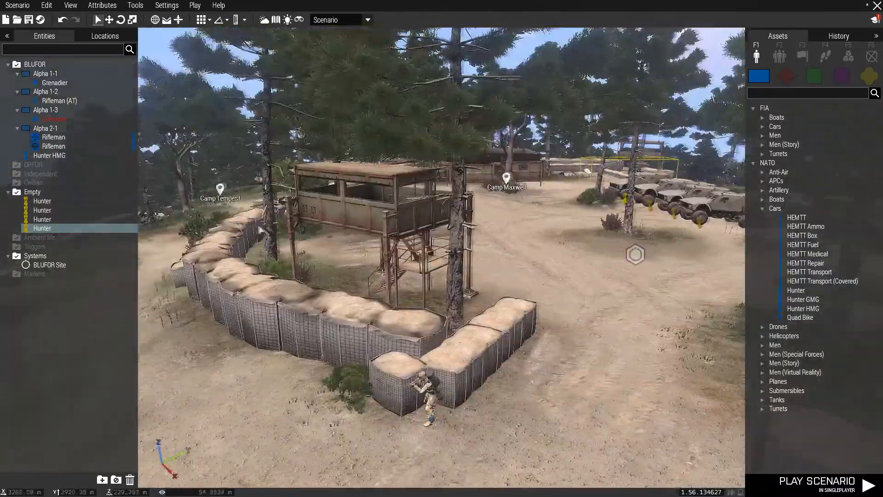
key(s)
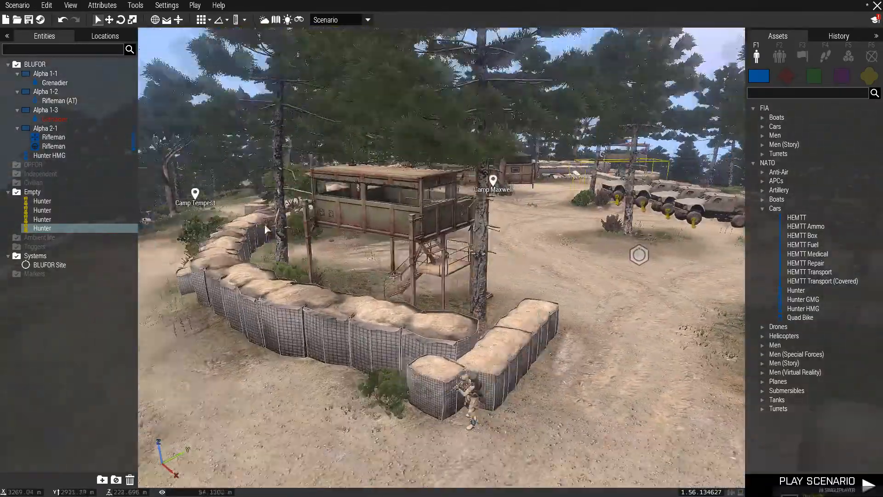
key(w)
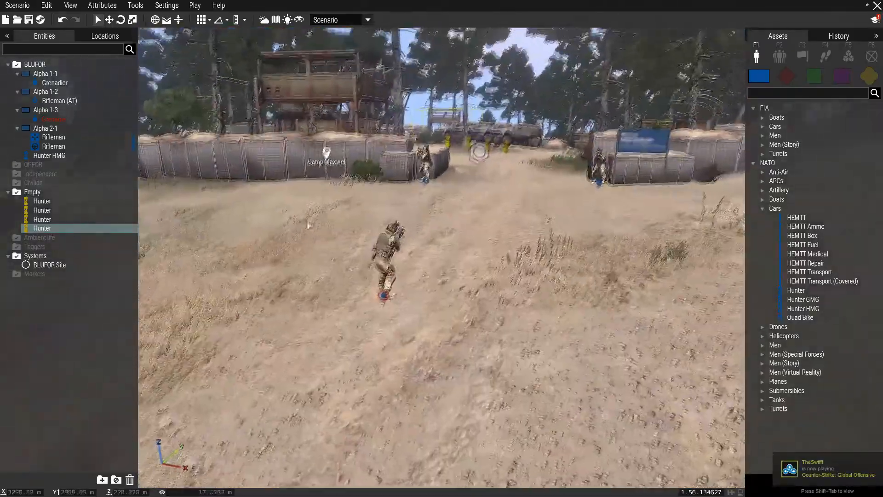
right_drag(308, 225, 319, 207)
key(s)
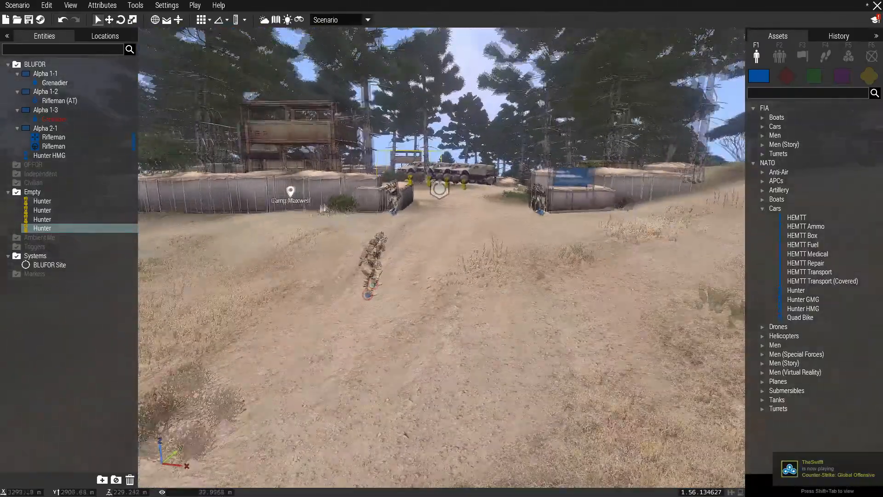
key(w)
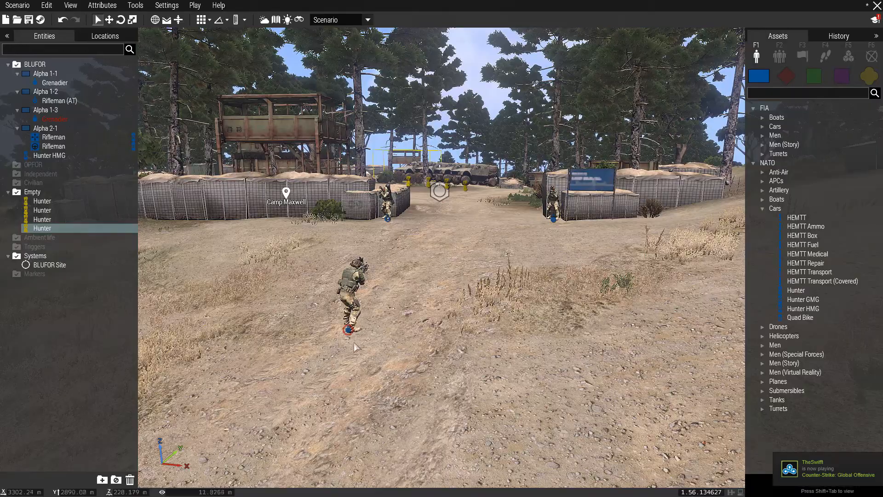
mouse_move(423, 321)
right_down()
mouse_move(392, 316)
mouse_move(373, 325)
mouse_move(414, 307)
right_up()
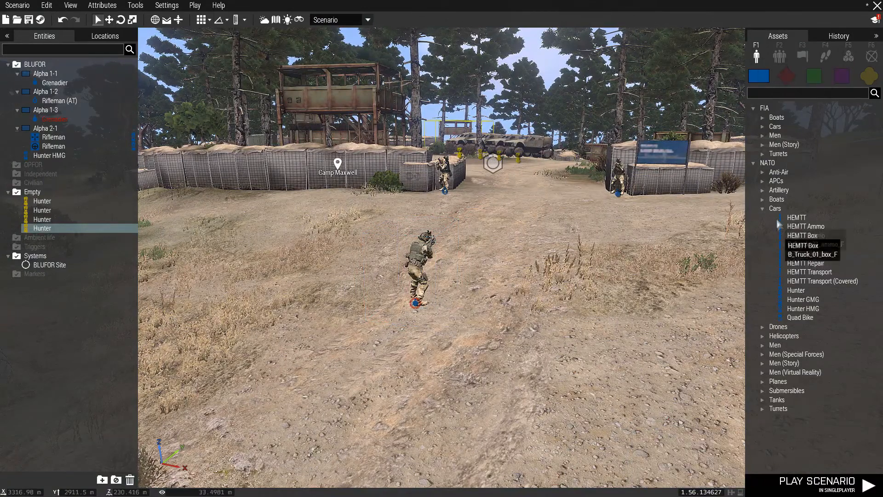
click(767, 212)
click(763, 135)
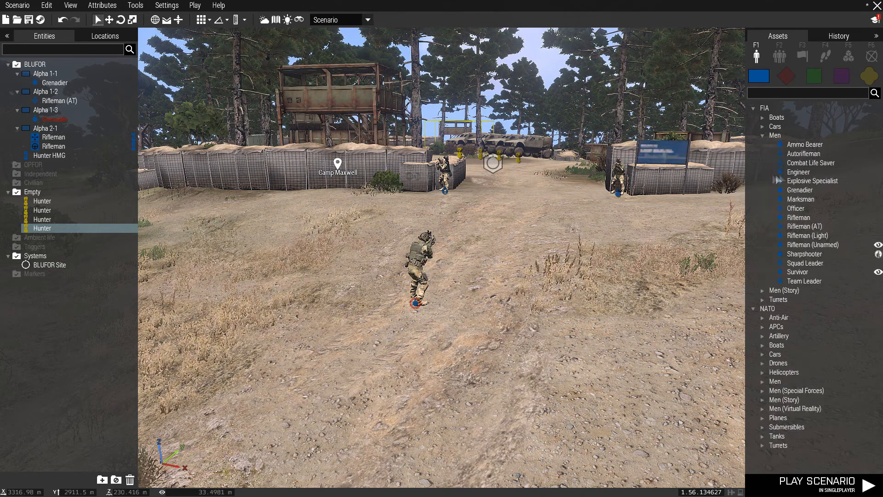
click(803, 144)
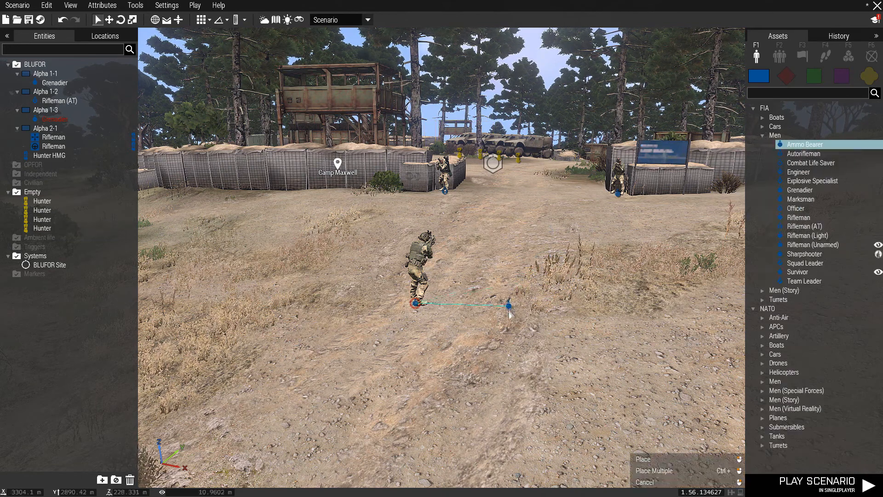
click(508, 305)
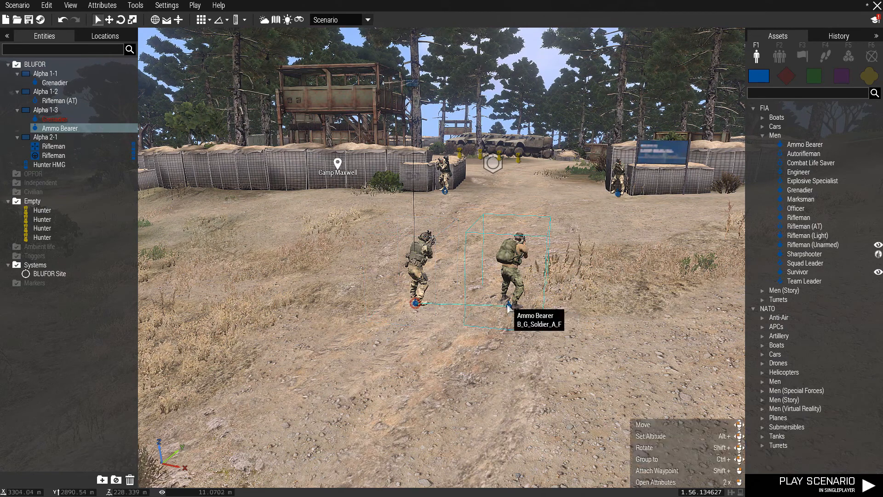
key(Delete)
click(763, 135)
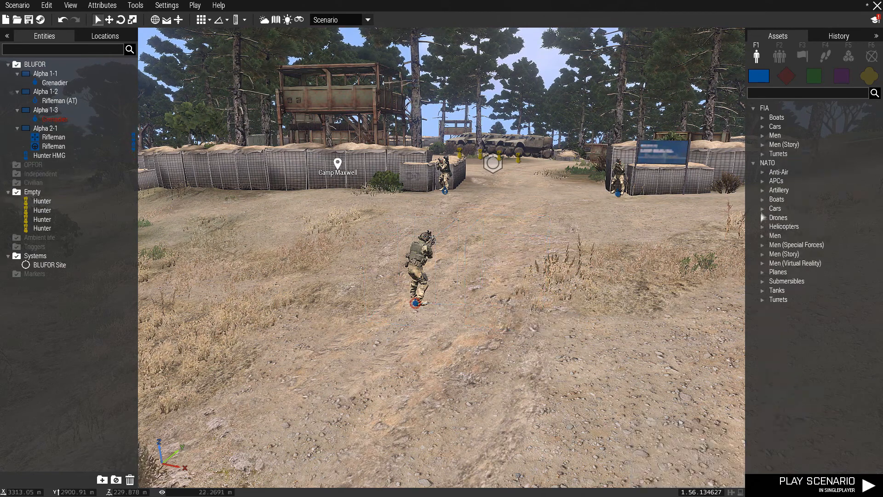
- Place a NATO Ammo Bearer beside the player Grenadier outside the entrance, grouped with him in Alpha 1-3
click(763, 236)
click(806, 244)
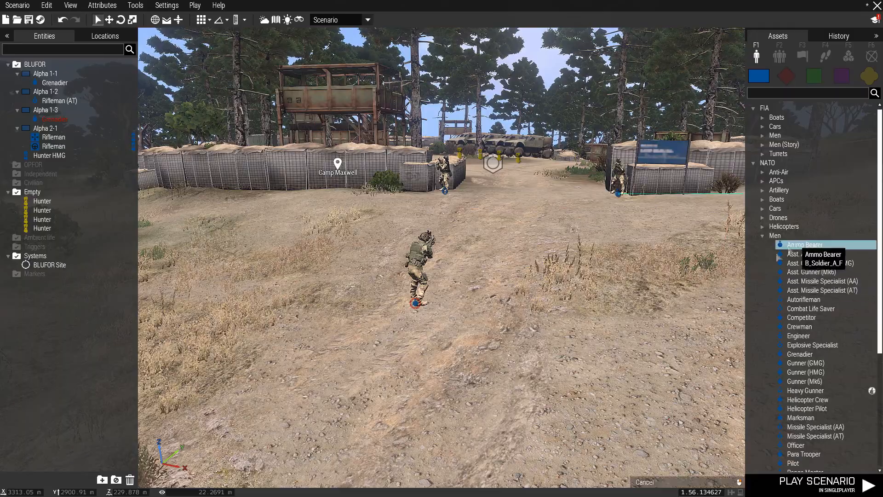
click(495, 303)
scroll(457, 306, up, 5)
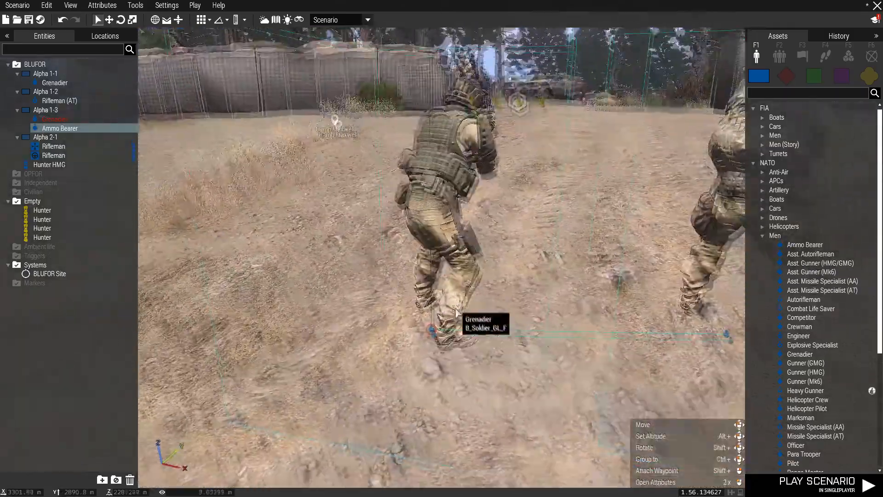
scroll(464, 322, down, 3)
right_drag(451, 303, 476, 305)
scroll(476, 304, down, 4)
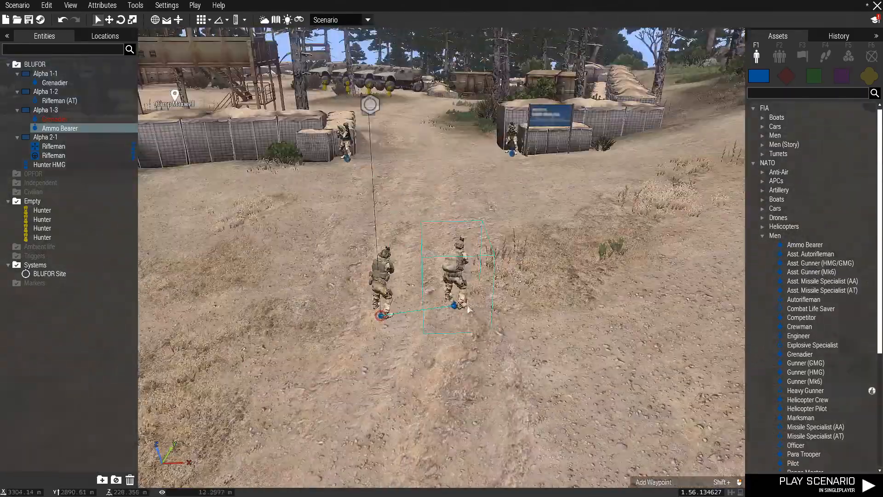
- Place a NATO Squad Leader on the other side of the player Grenadier from the Ammo Bearer, grouped in Alpha 1-3
key(a)
key(d)
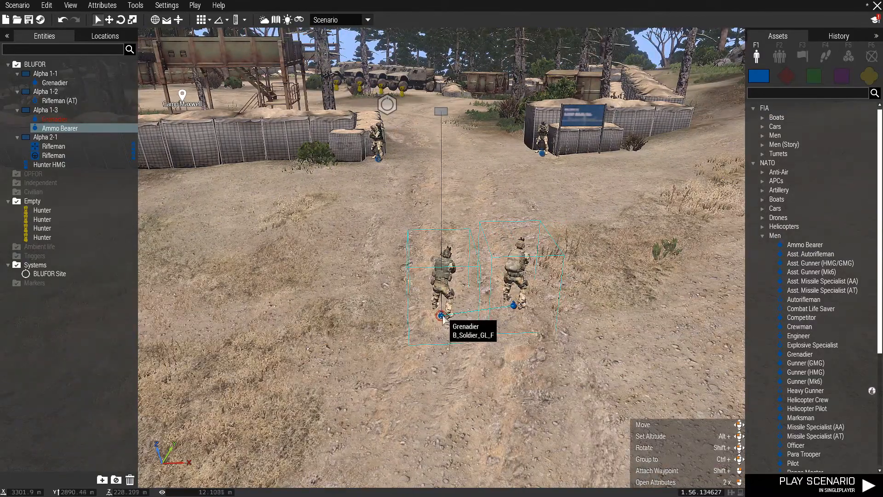
key(a)
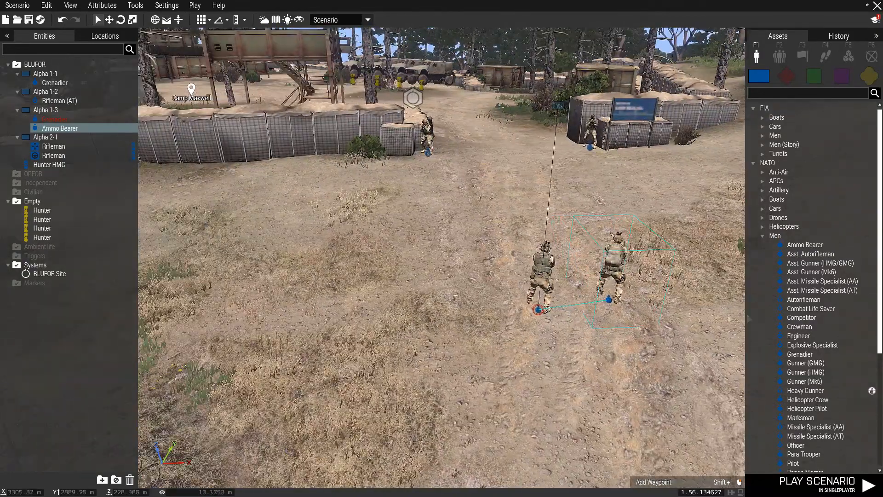
scroll(838, 332, down, 4)
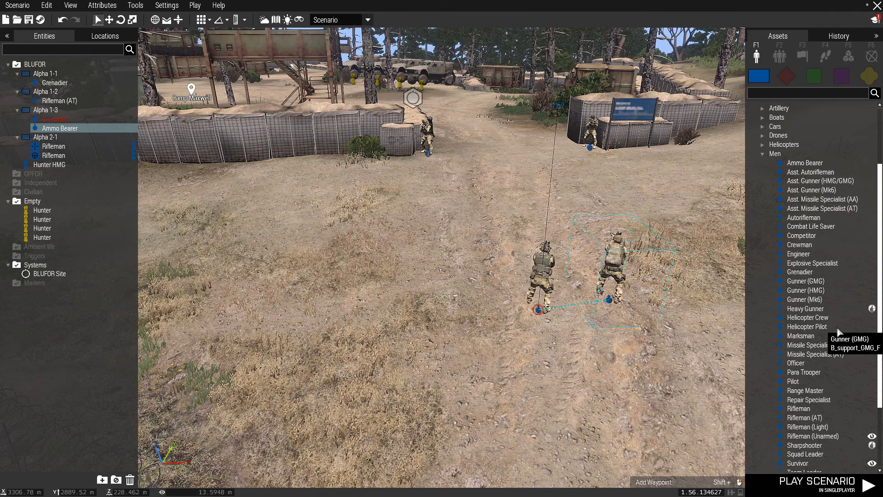
scroll(838, 332, down, 2)
click(824, 421)
key(a)
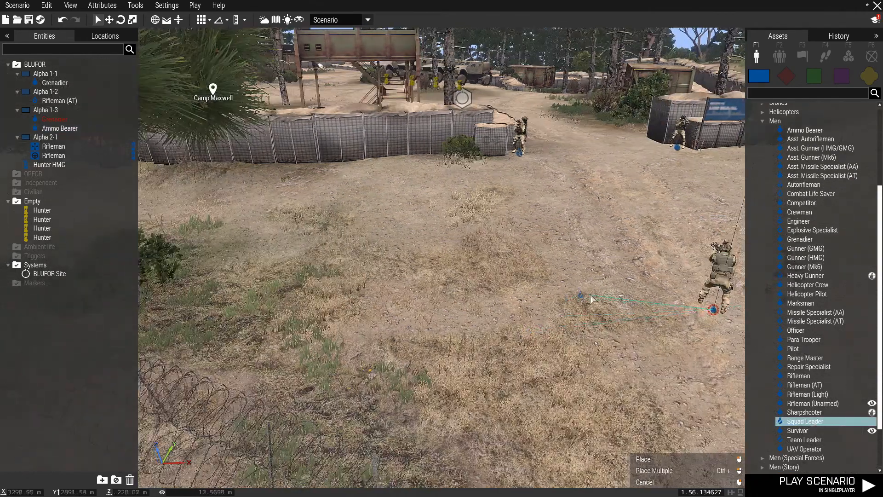
key(d)
click(429, 297)
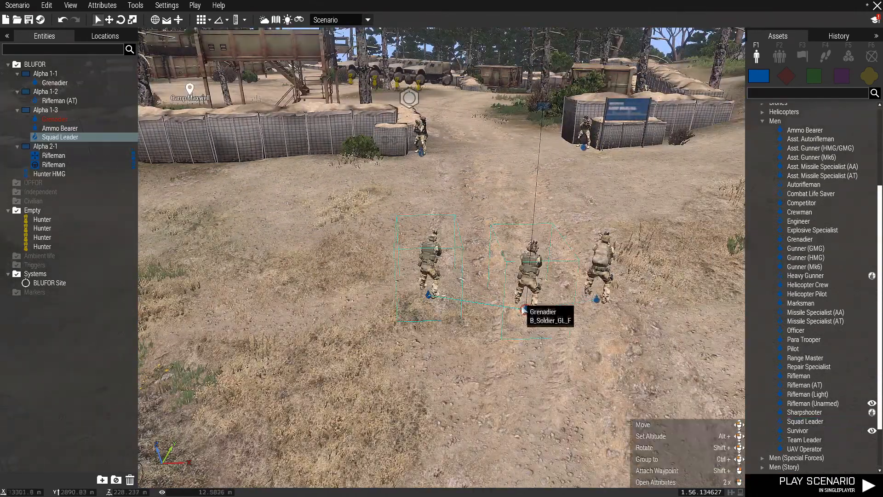
- Inspect the rank and control attributes of the Squad Leader and the player Grenadier, leaving them as set
double_click(427, 297)
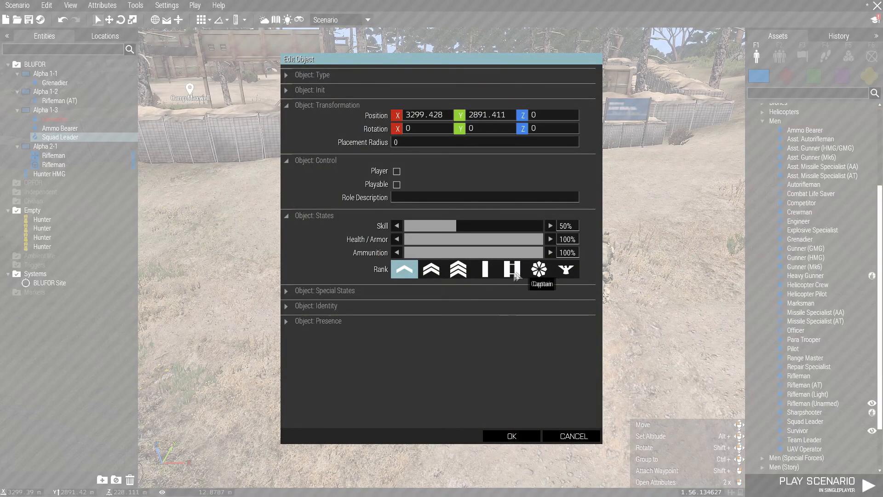
click(529, 438)
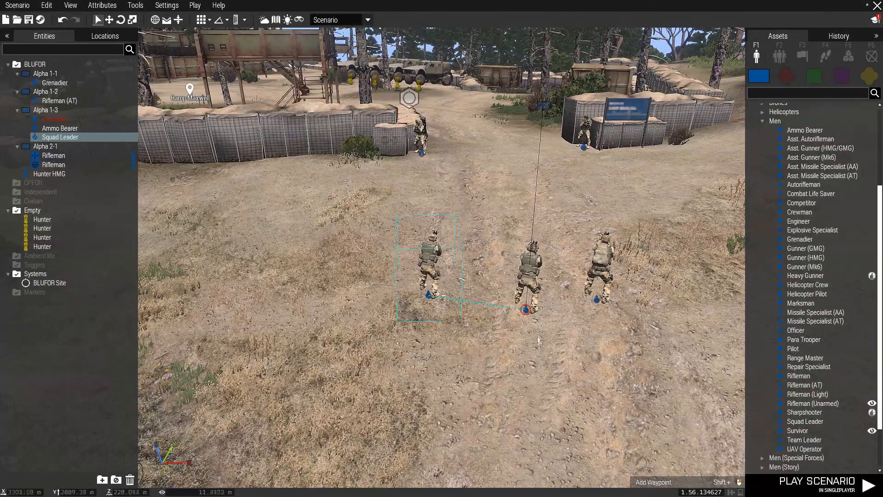
double_click(525, 306)
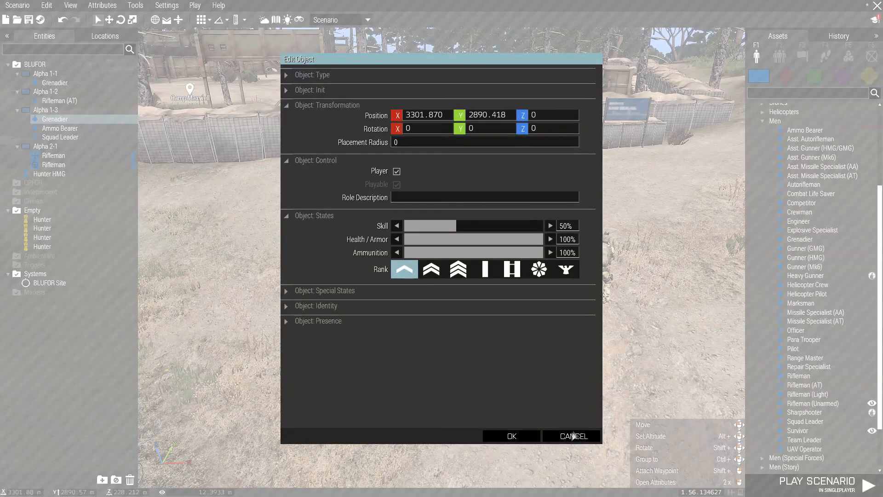
click(529, 437)
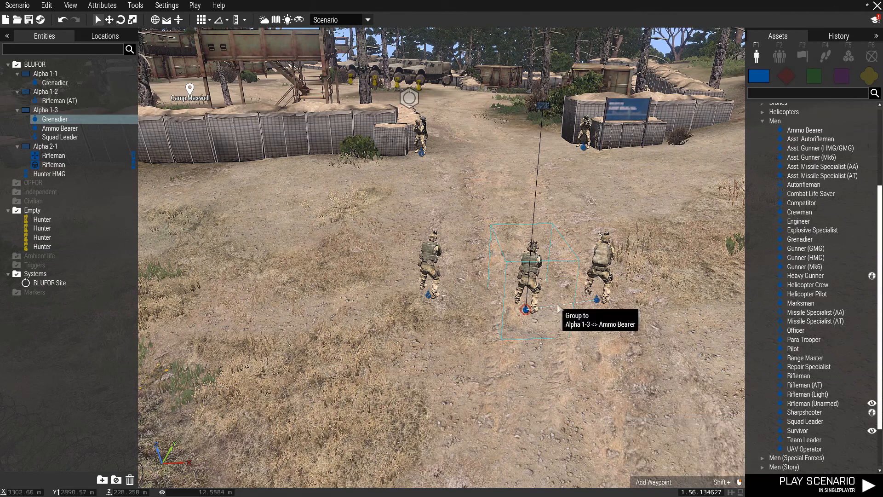
- Separate the Ammo Bearer from Alpha 1-3 into his own group and shift him slightly away from the Grenadier
key(Delete)
mouse_move(597, 301)
mouse_down()
mouse_move(554, 302)
mouse_move(602, 301)
mouse_up()
key(F2)
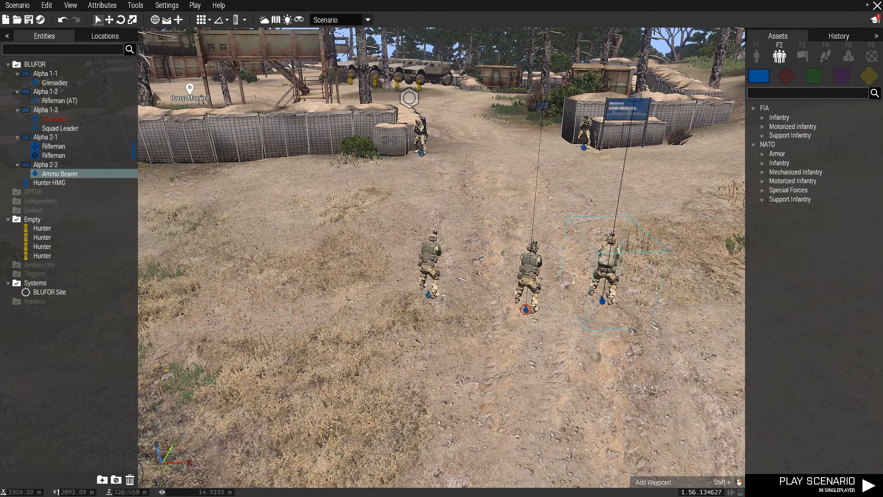
- Shift the player Grenadier slightly toward the Squad Leader and adjust the Squad Leader's position, keeping both in Alpha 1-3
click(526, 311)
mouse_move(526, 311)
mouse_down()
mouse_move(562, 305)
mouse_move(515, 311)
mouse_up()
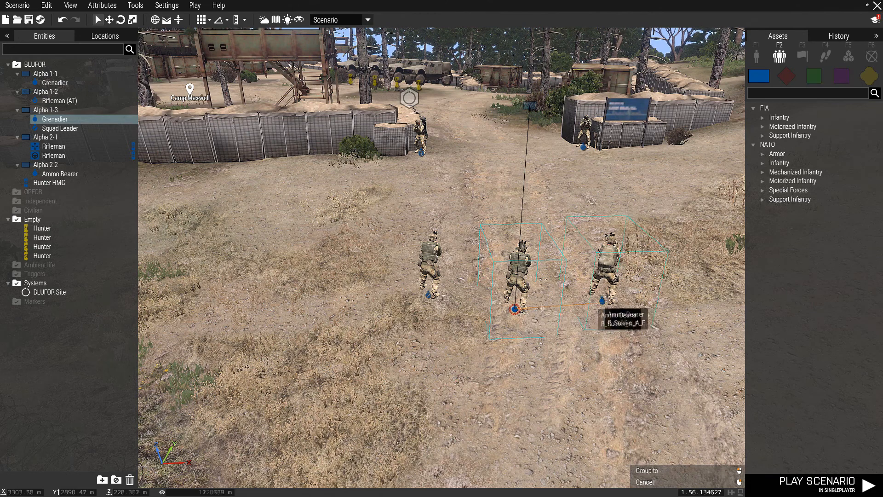
ctrl+drag(426, 298, 428, 300)
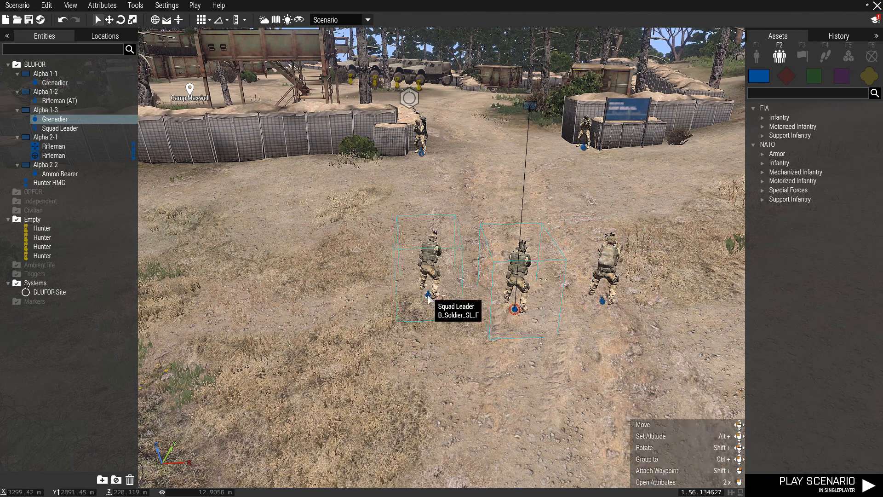
click(441, 301)
mouse_move(441, 300)
mouse_down()
mouse_move(490, 299)
mouse_move(428, 299)
mouse_up()
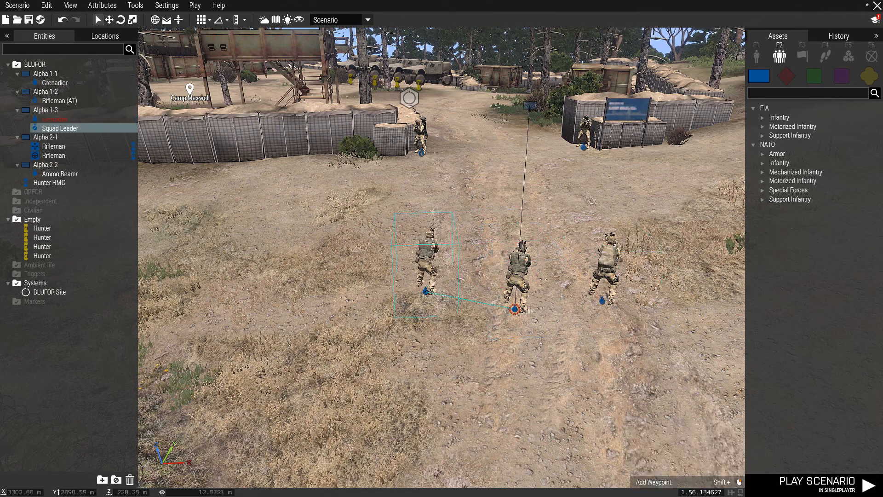
- Group the Ammo Bearer with the player Grenadier in Alpha 1-3 and check the Squad Leader's link to the same group
click(598, 302)
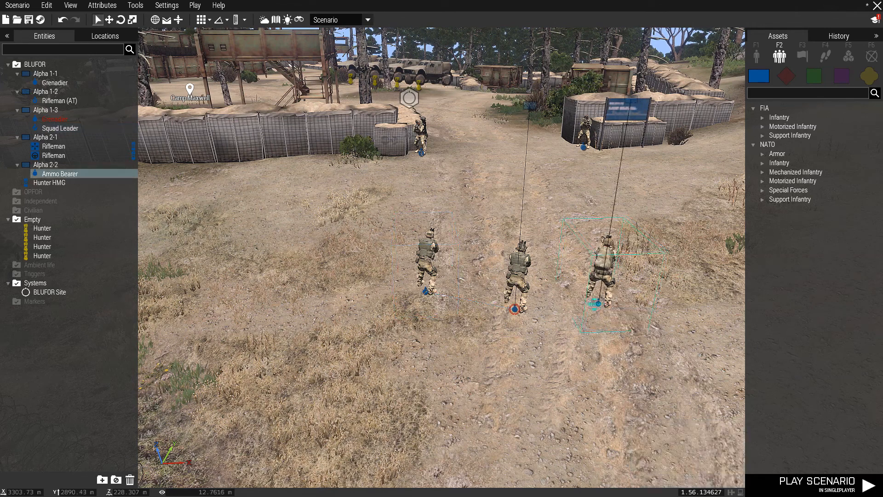
click(514, 314)
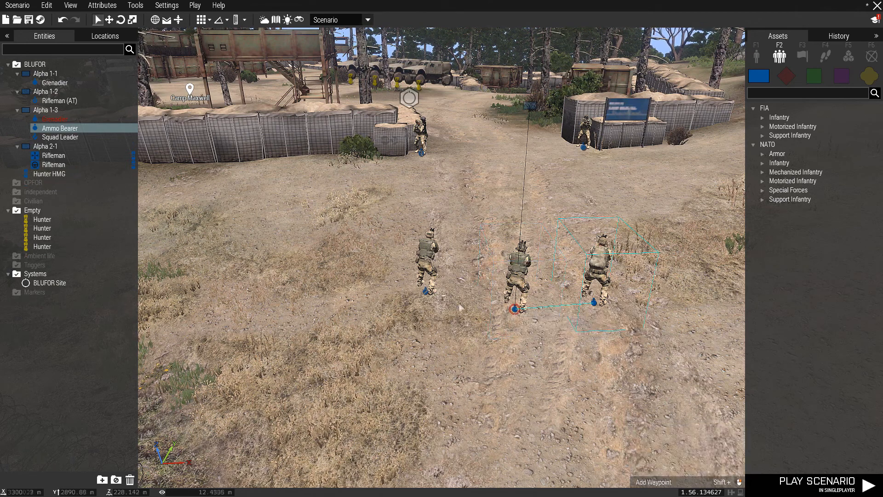
click(446, 303)
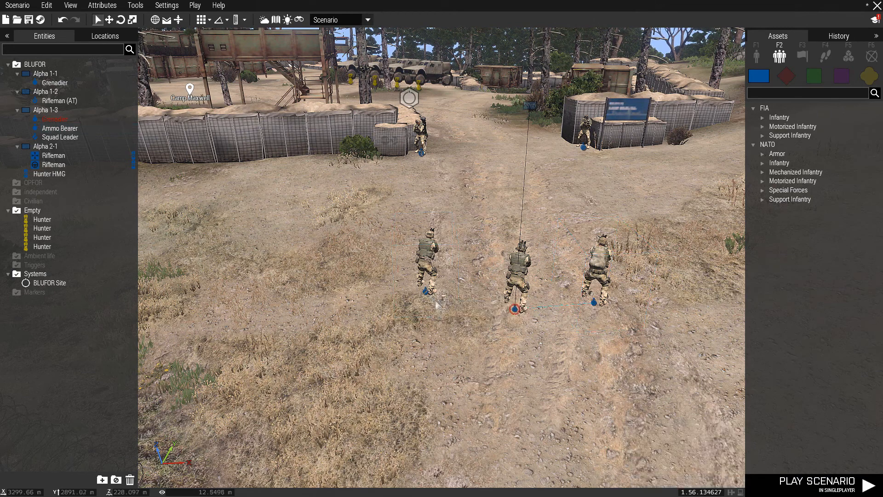
click(426, 294)
click(593, 306)
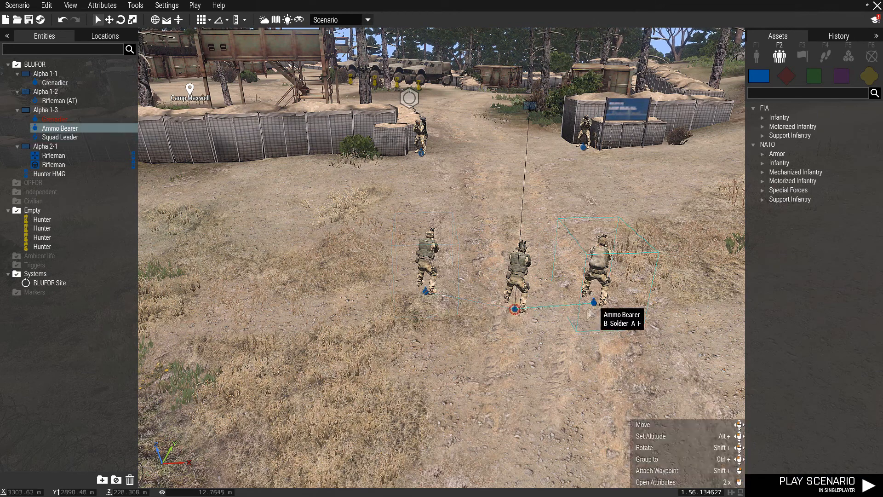
click(459, 315)
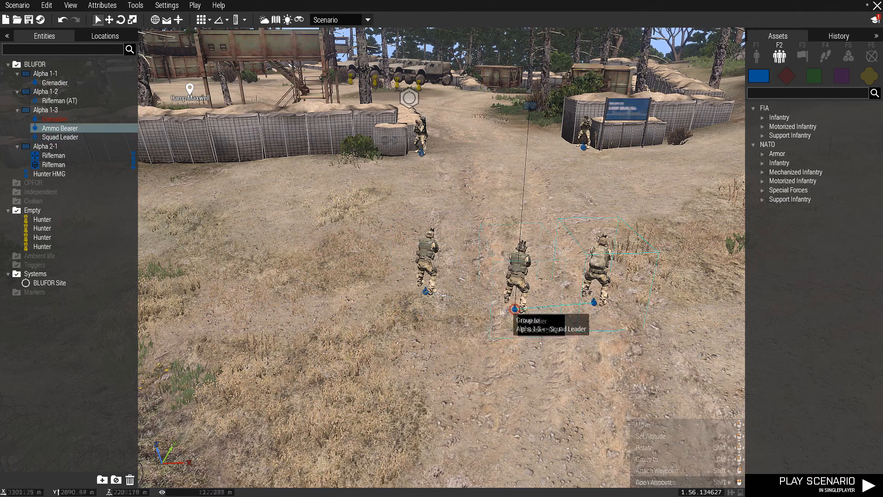
click(425, 296)
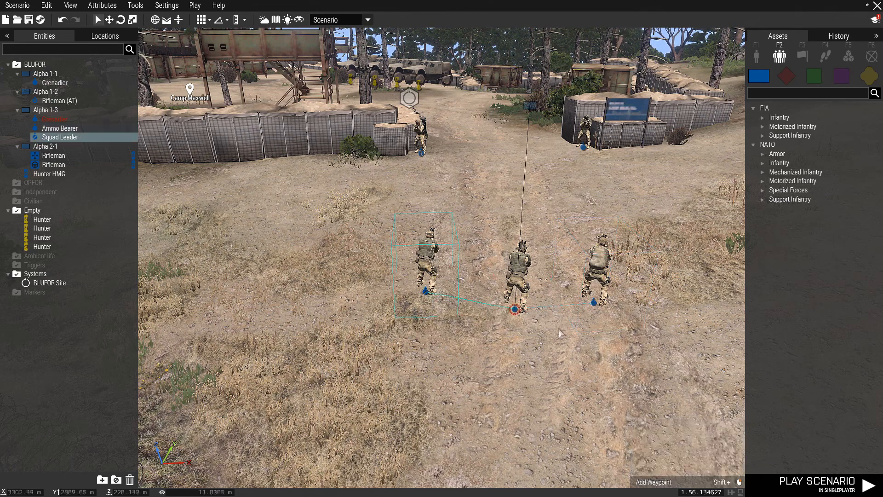
- Play-test the scenario by leading the three-man group through the camp to the parked Hunters, and return to the Eden Editor
scroll(584, 343, up, 5)
scroll(564, 332, down, 8)
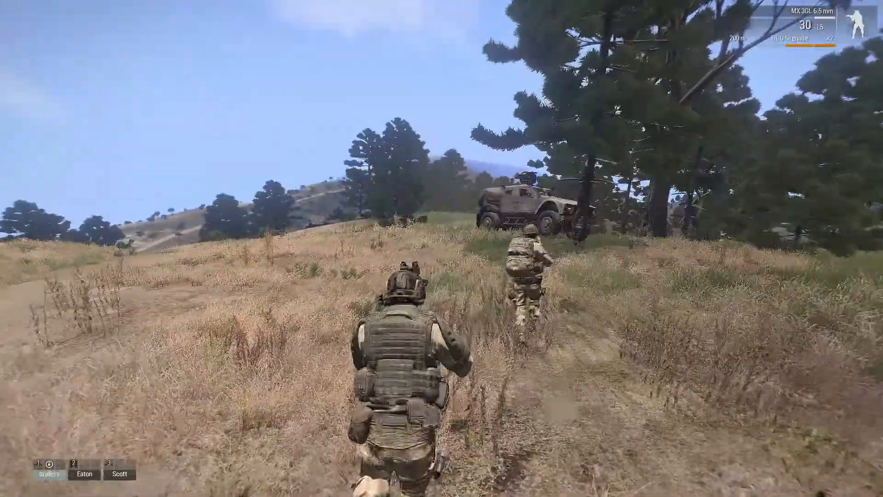
key(w)
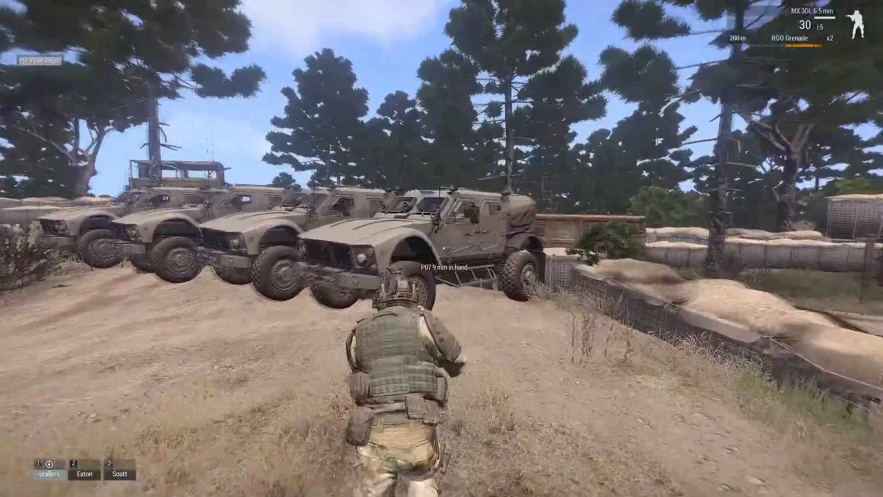
scroll(50, 77, up, 2)
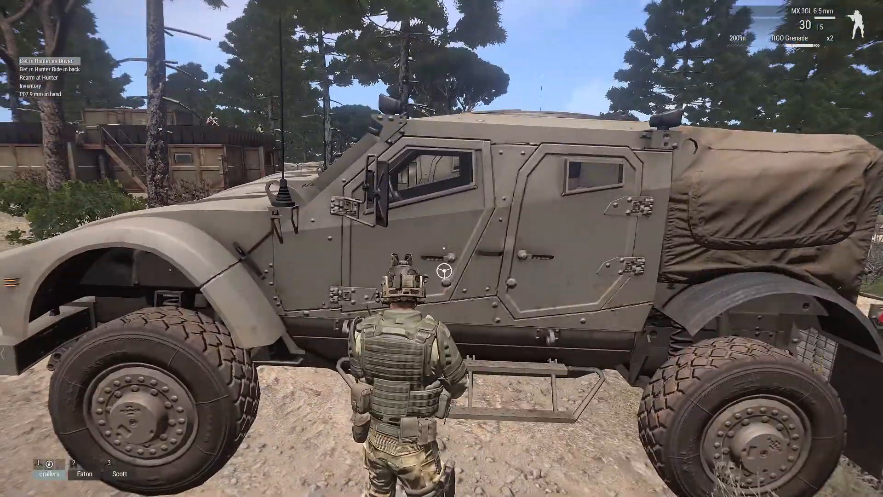
key(w)
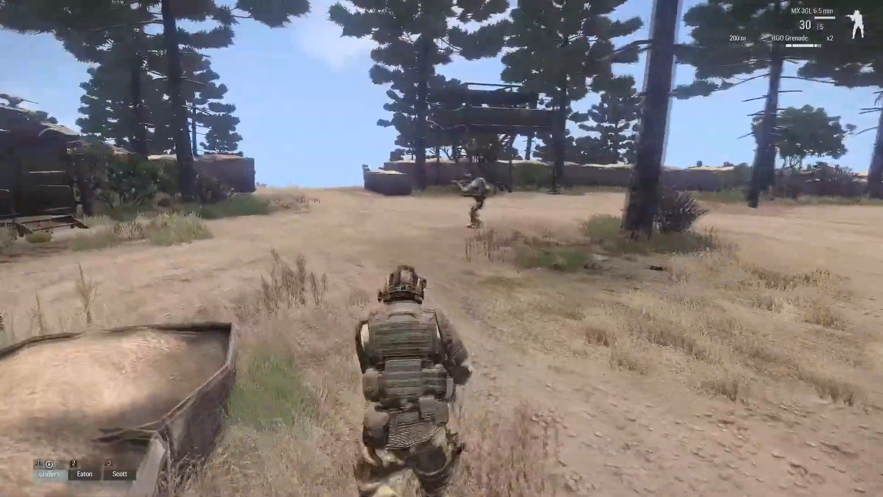
key(Escape)
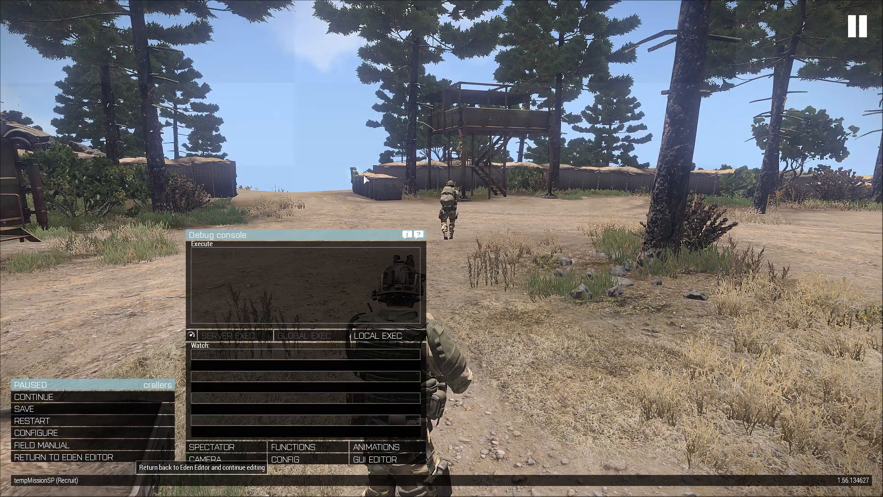
click(115, 456)
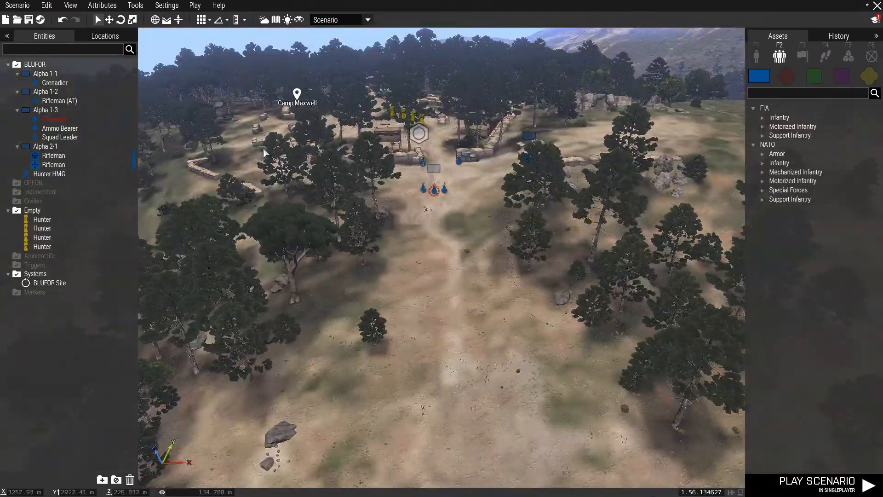
- Examine the overall Camp Maxwell layout from above, including the guarded entrance, parked Hunters and player group
right_drag(264, 150, 240, 197)
scroll(244, 174, up, 4)
scroll(244, 174, down, 5)
scroll(244, 175, down, 4)
scroll(241, 197, up, 2)
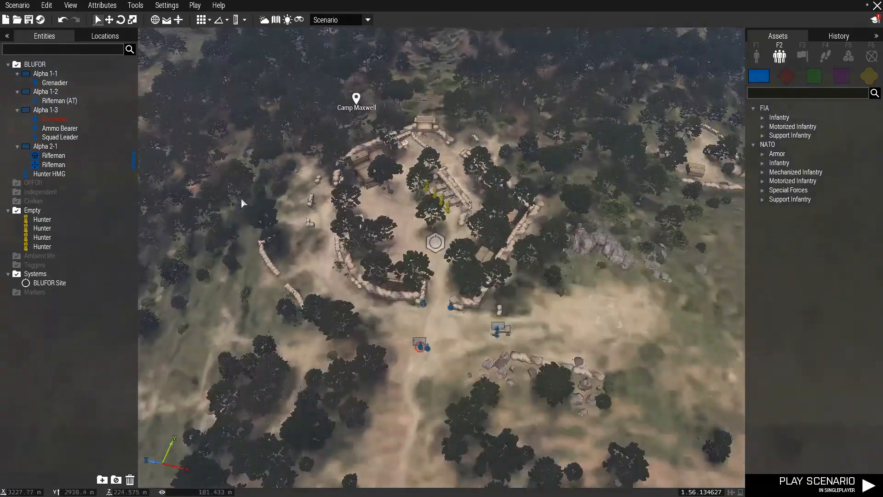
right_drag(241, 198, 241, 199)
scroll(241, 201, up, 3)
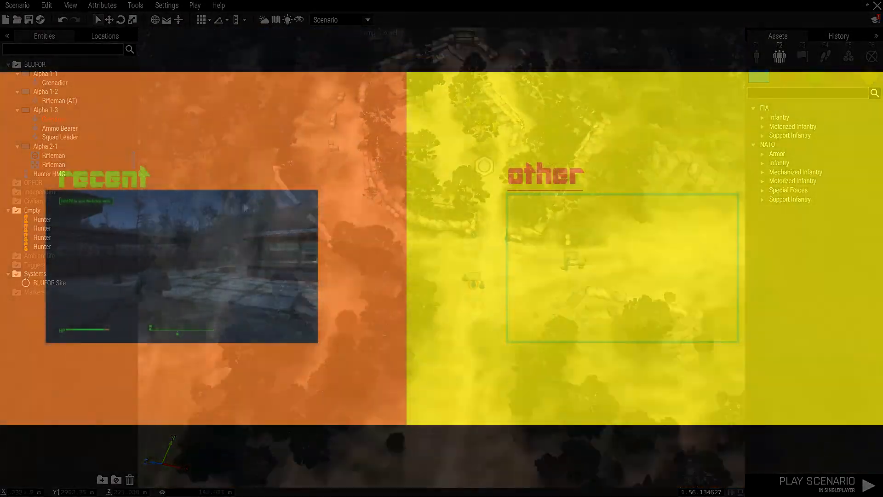